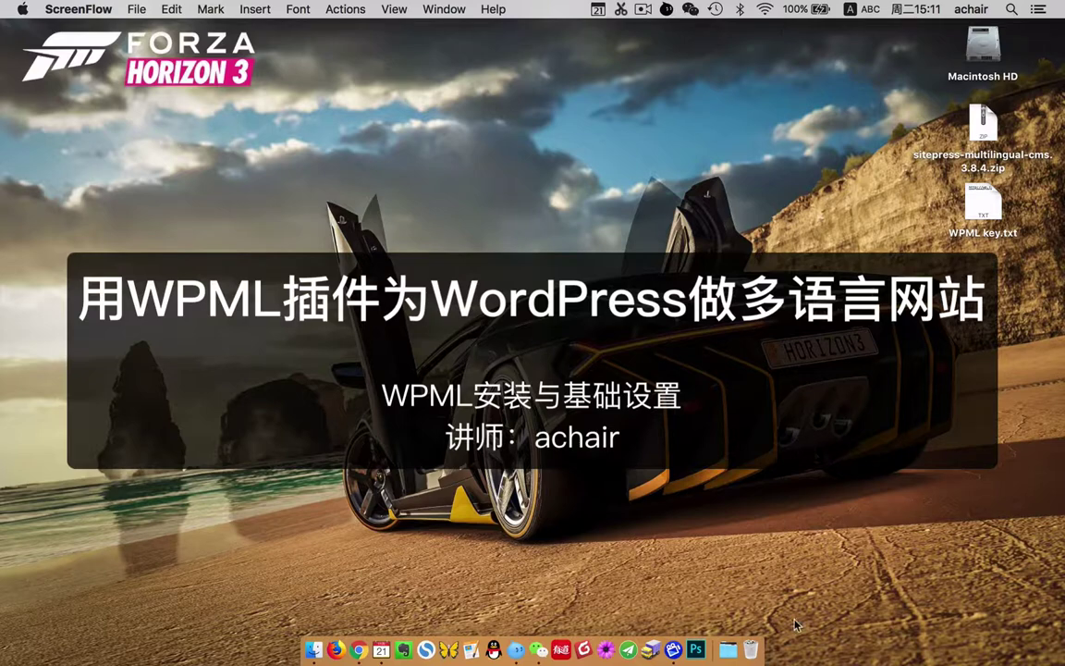
# Switch to Chrome and look over the front page of the Avada Classic site.
pyautogui.click(358, 650)
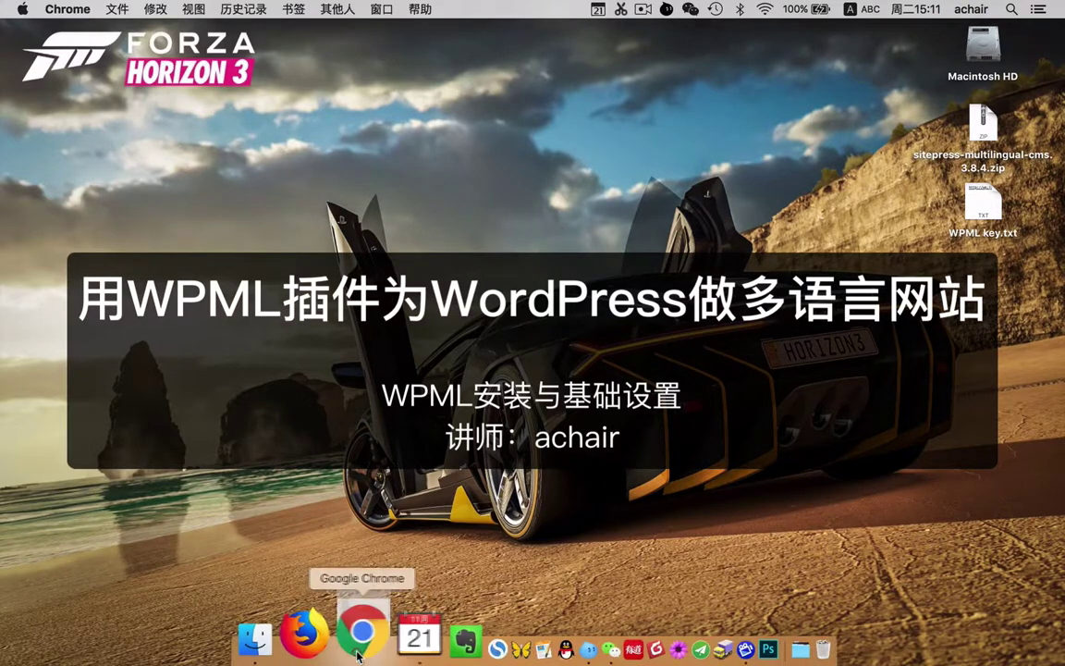
pyautogui.click(376, 148)
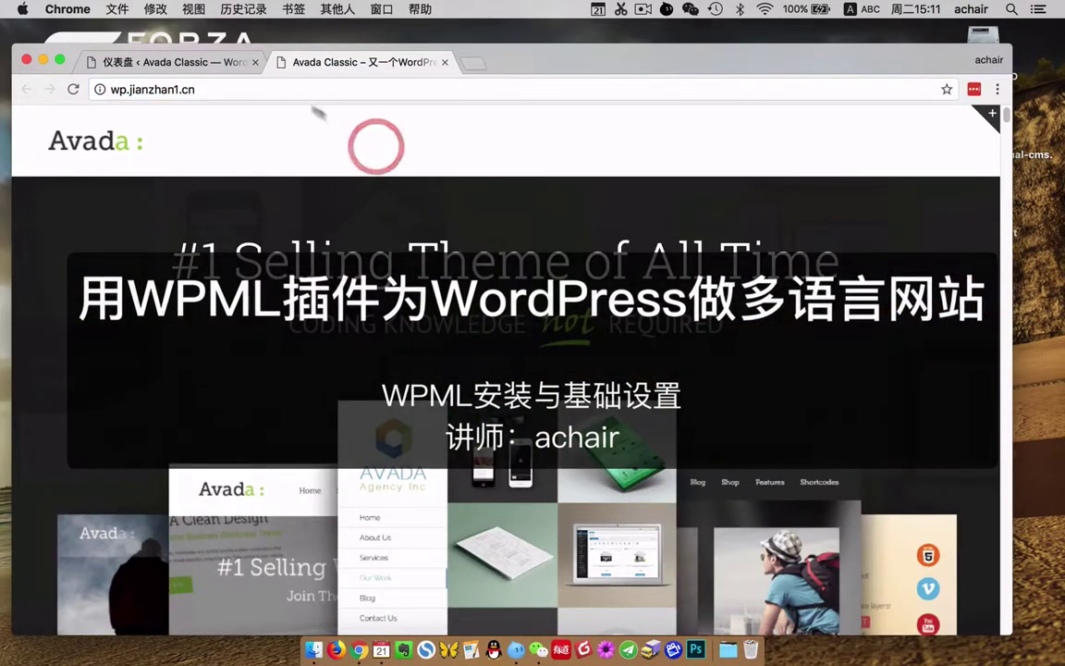
pyautogui.scroll(-10, 495, 293)
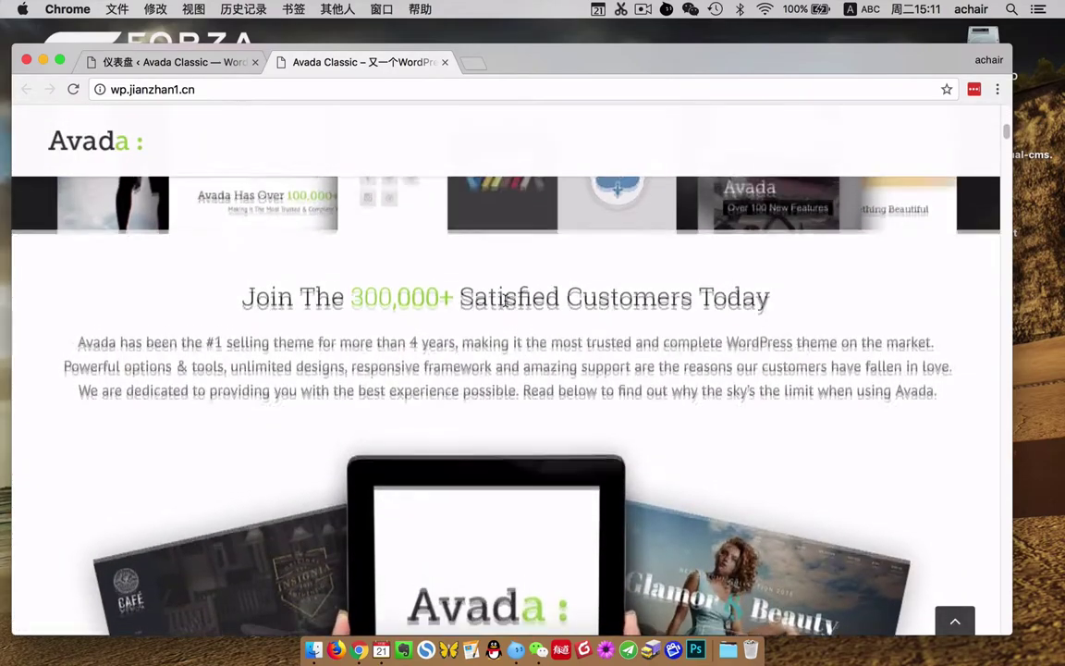
pyautogui.scroll(10, 378, 156)
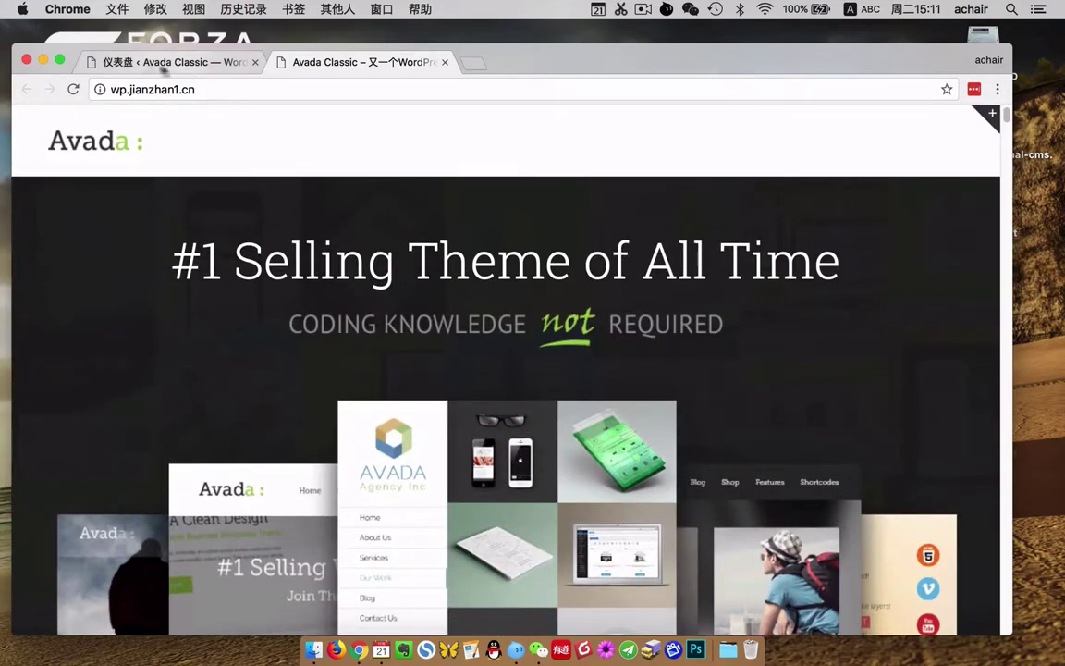
# Go to the site's WordPress dashboard and open the list of installed plugins.
pyautogui.click(133, 59)
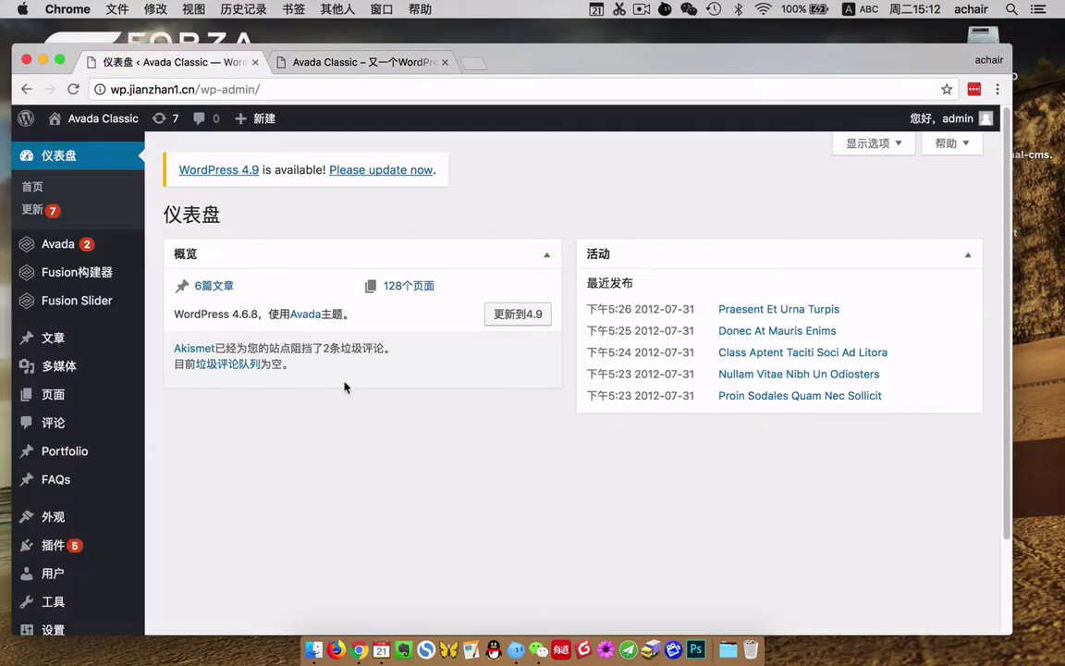
pyautogui.scroll(-3, 162, 442)
pyautogui.click(56, 435)
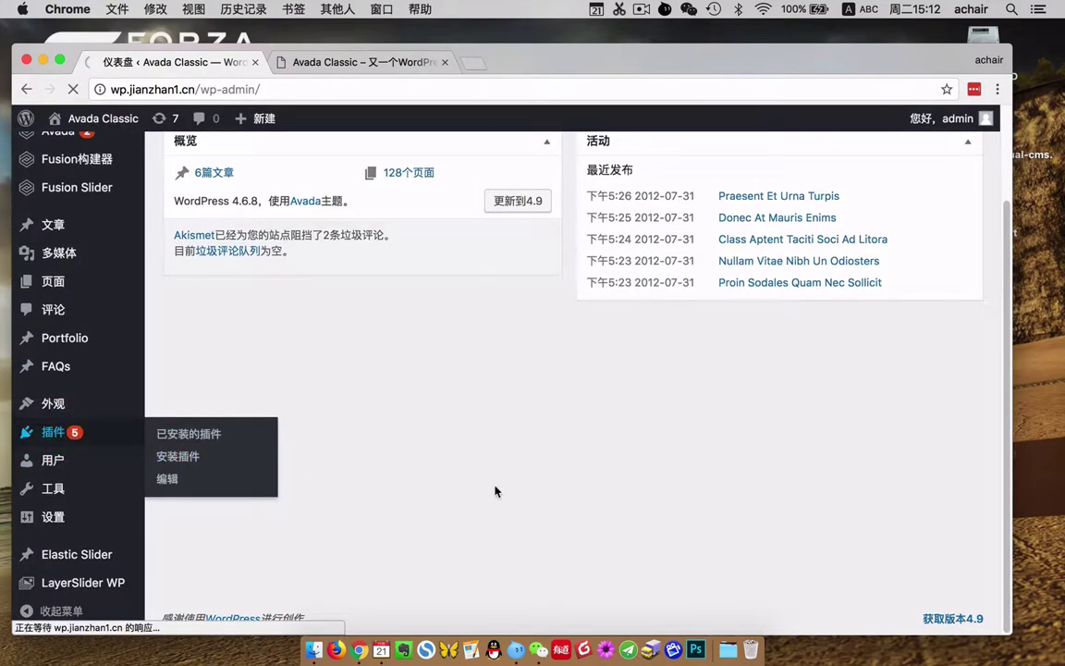
# Minimize Chrome and move sitepress-multilingual-cms.3.8.4.zip and WPML key.txt side by side near the middle of the desktop.
pyautogui.click(42, 60)
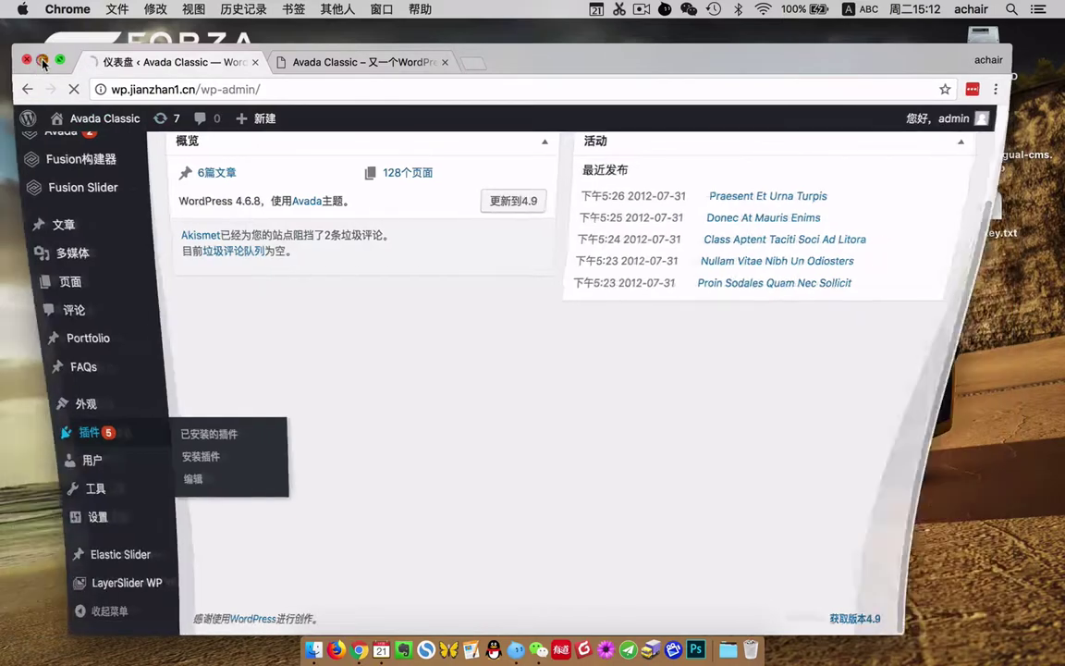
pyautogui.click(983, 130)
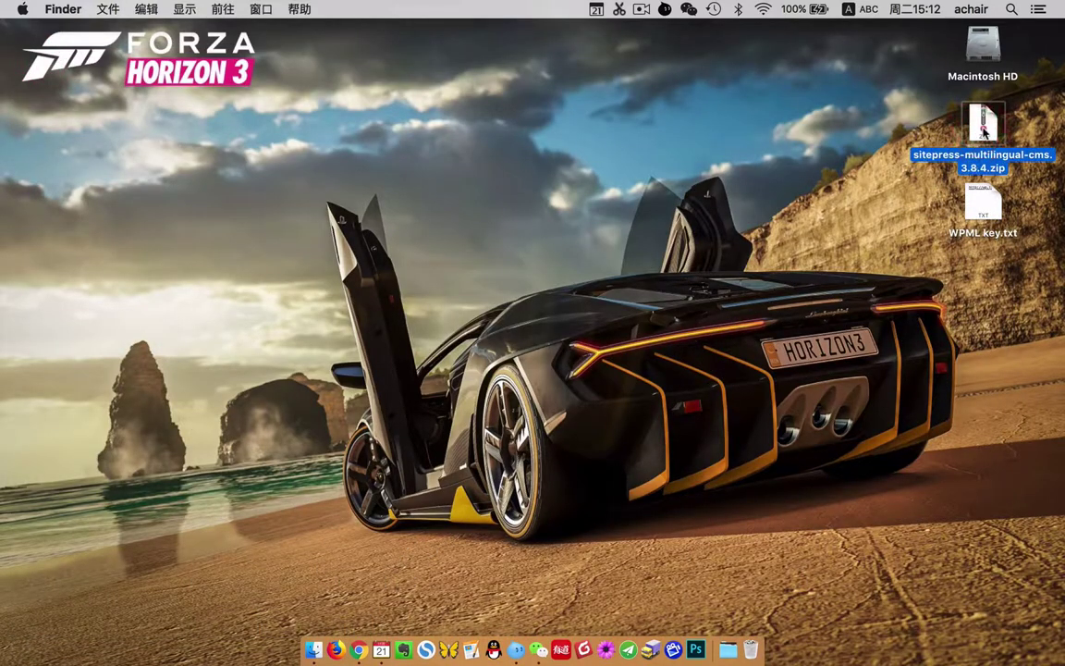
pyautogui.moveTo(983, 129); pyautogui.dragTo(515, 130)
pyautogui.moveTo(981, 214); pyautogui.dragTo(670, 125)
# Check the file size of sitepress-multilingual-cms.3.8.4.zip in its file information, and close the information window.
pyautogui.rightClick(511, 124)
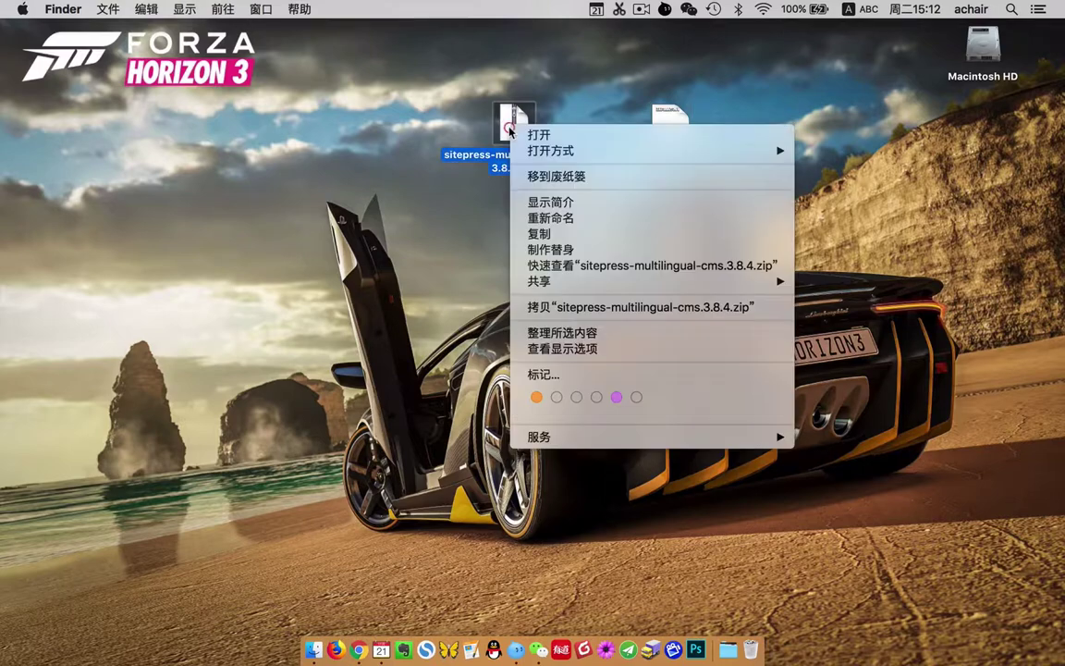
pyautogui.click(563, 201)
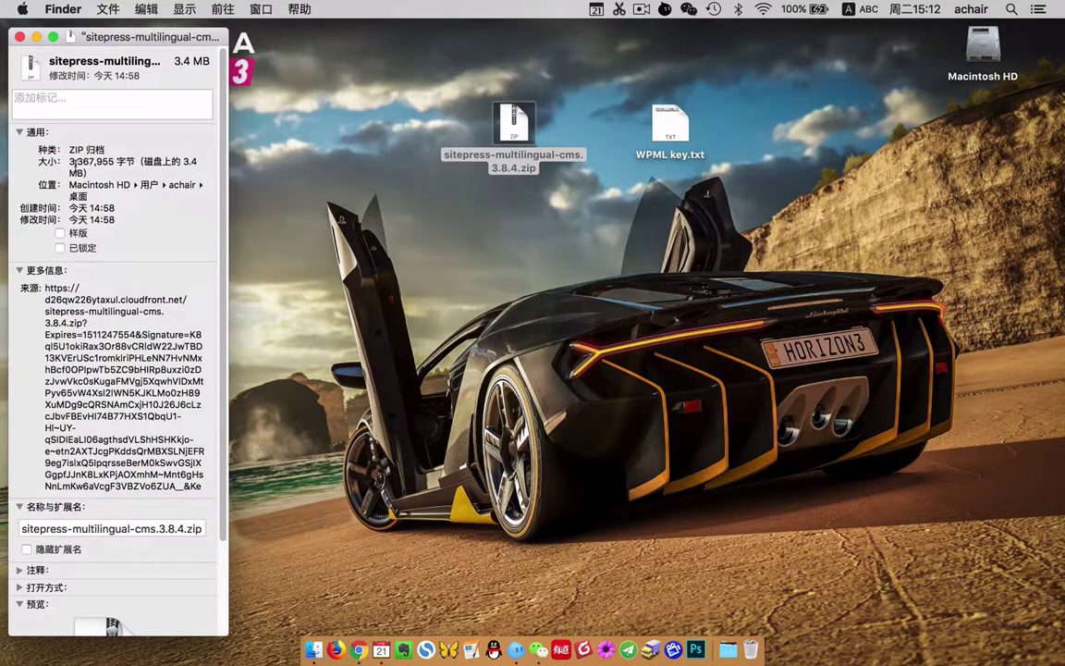
pyautogui.moveTo(72, 162); pyautogui.dragTo(203, 177)
pyautogui.click(17, 39)
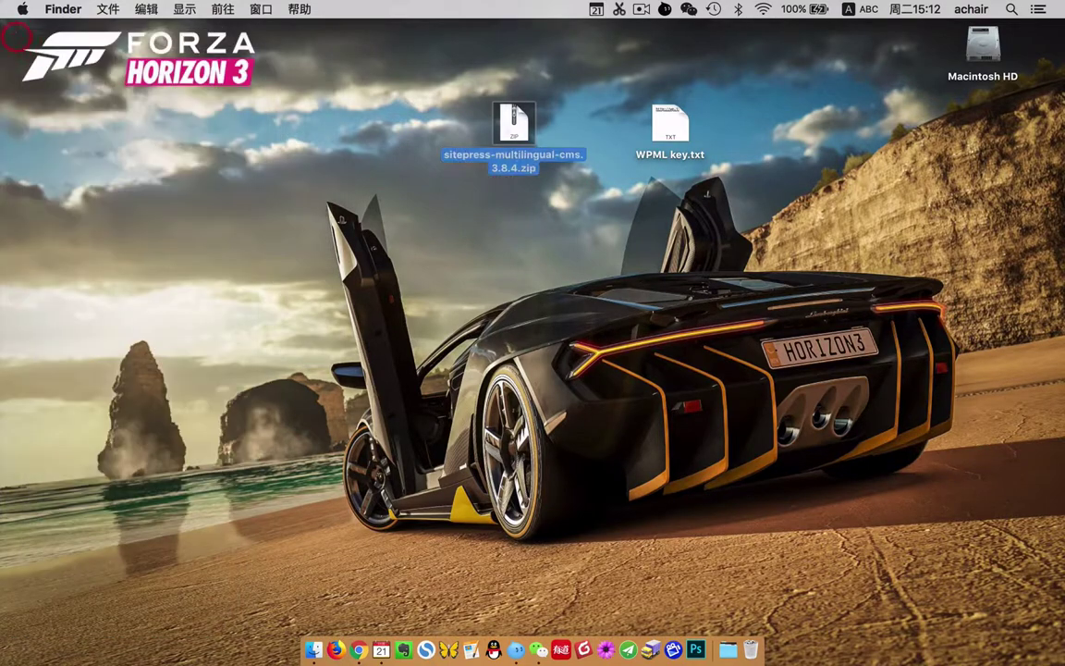
# Preview WPML key.txt and open it in TextEdit.
pyautogui.click(671, 128)
pyautogui.press('space')
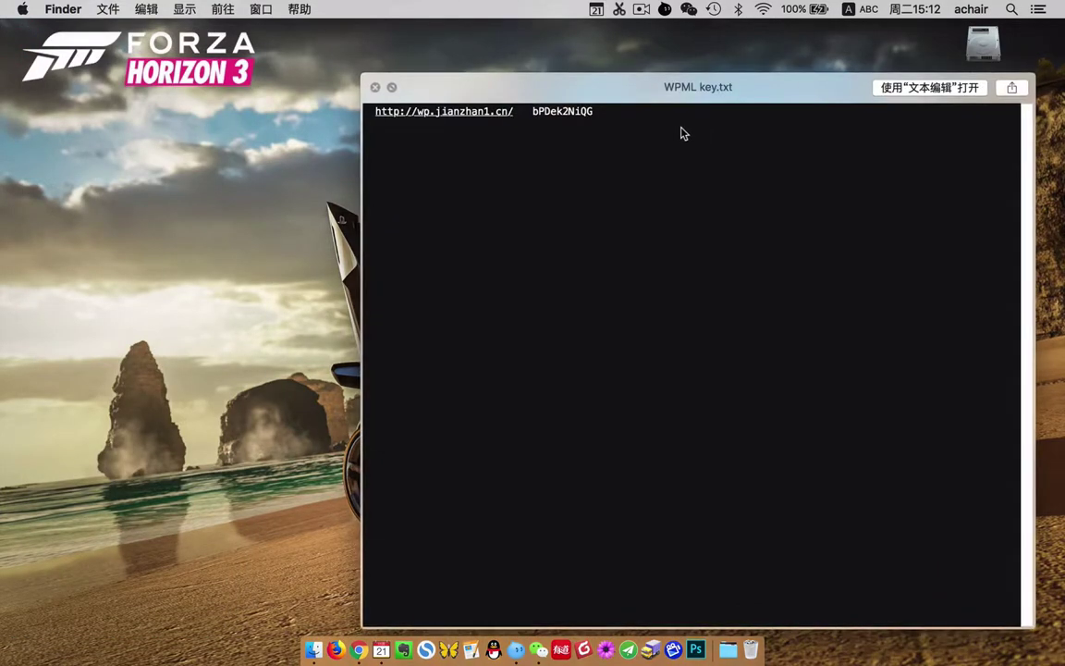
pyautogui.click(917, 88)
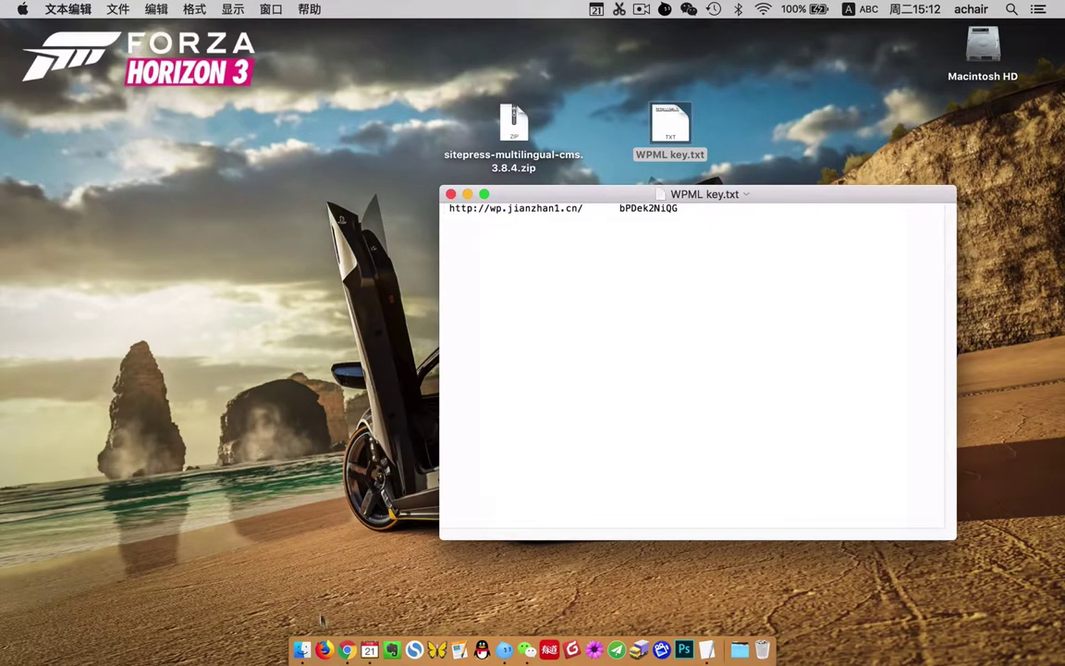
# Switch back to Chrome, set the key file's window aside, and open the plugin upload form for adding plugins.
pyautogui.click(349, 631)
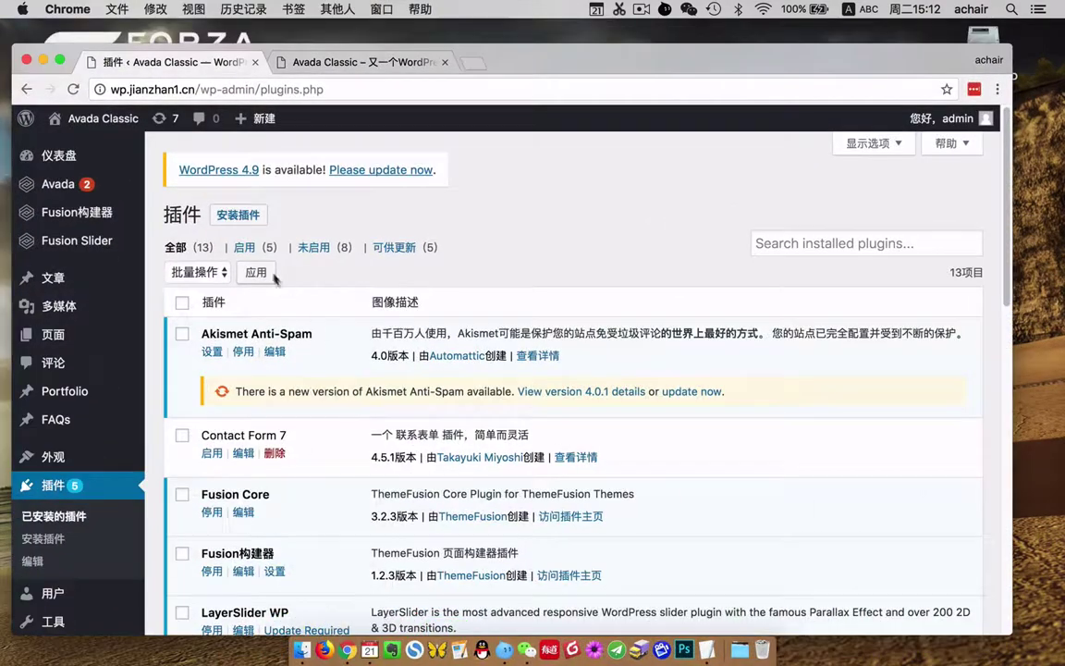
pyautogui.click(237, 214)
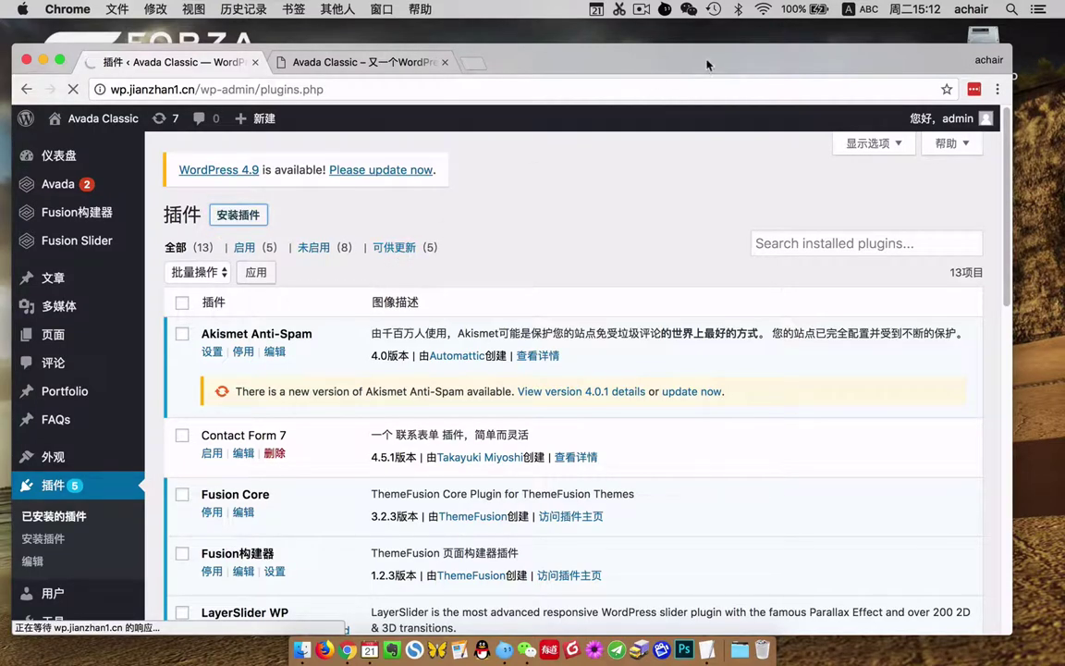
pyautogui.moveTo(707, 65); pyautogui.dragTo(664, 231)
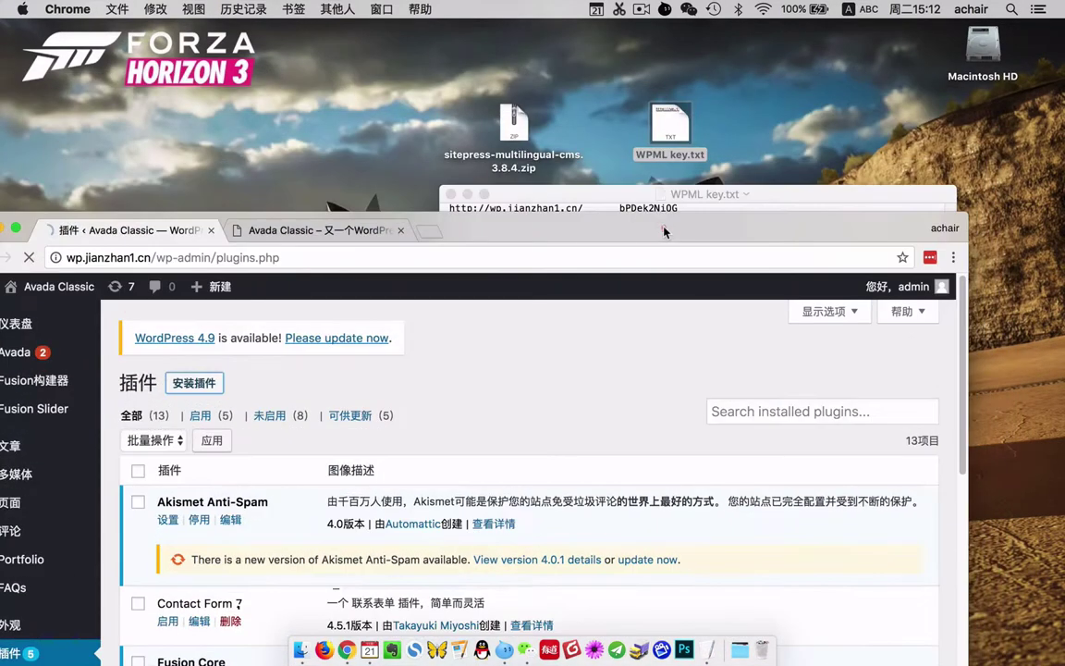
pyautogui.moveTo(602, 196); pyautogui.dragTo(899, 197)
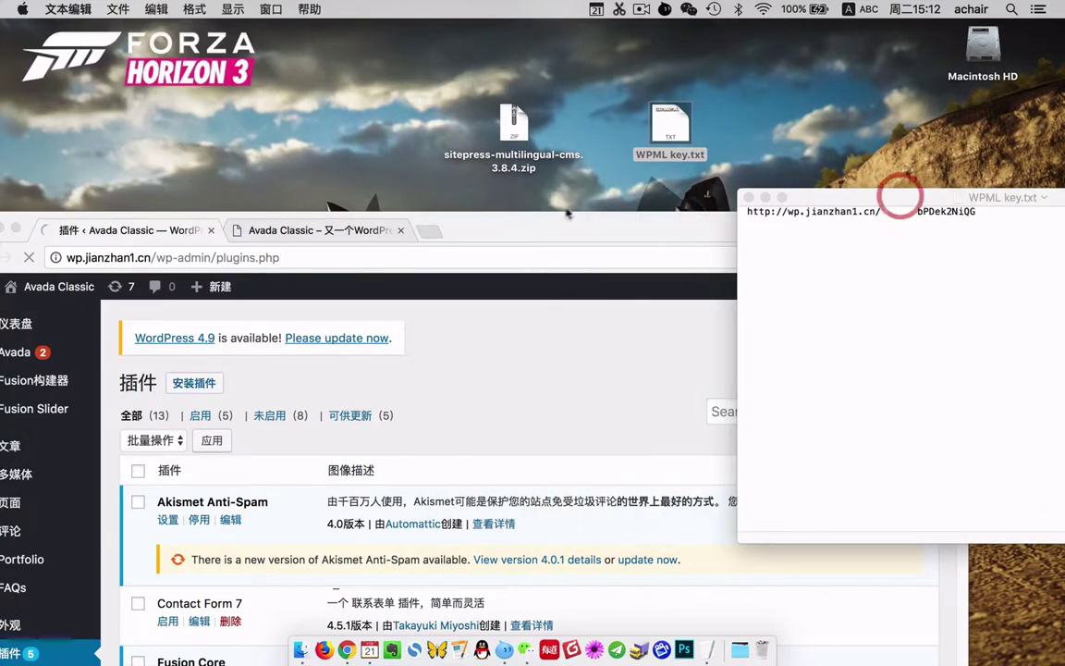
pyautogui.moveTo(567, 213); pyautogui.dragTo(558, 176)
pyautogui.click(515, 186)
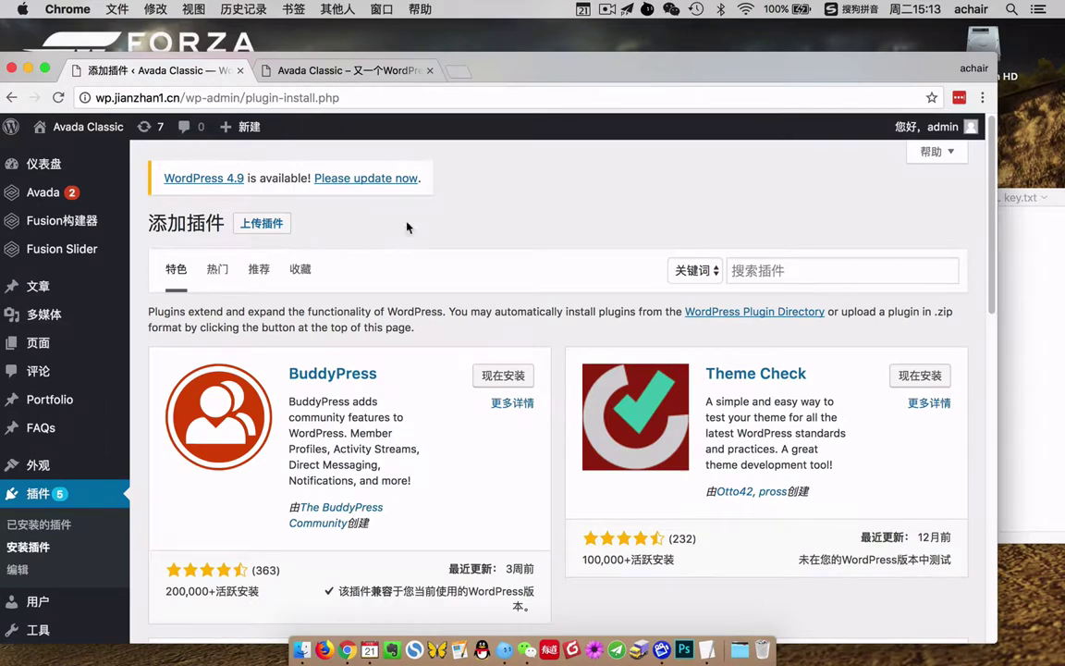
pyautogui.click(262, 223)
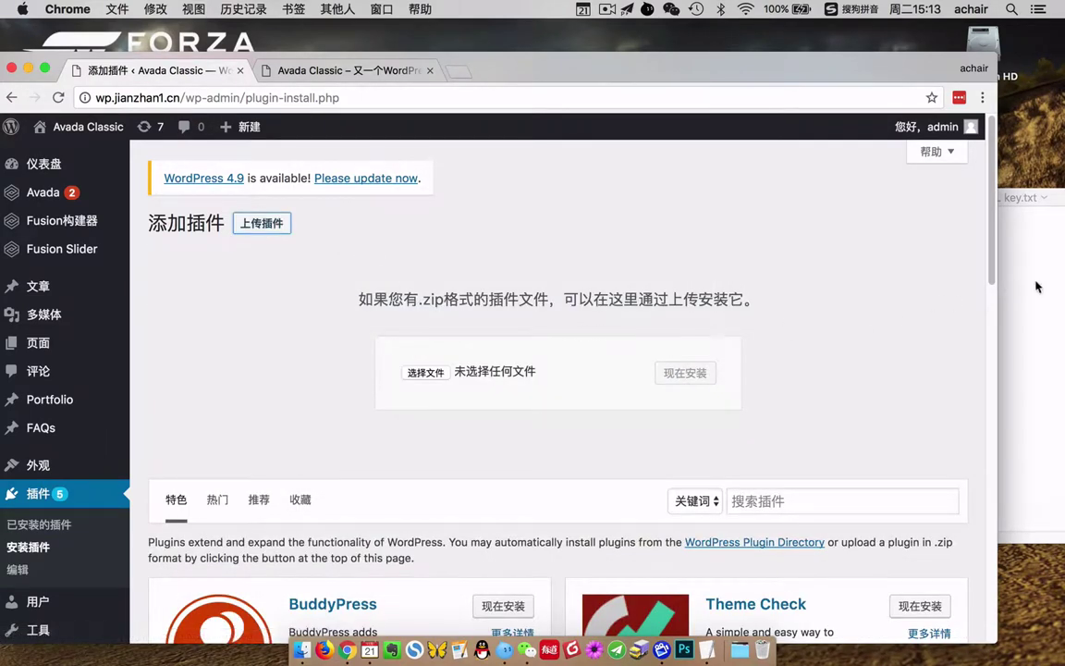
# Install the plugin from sitepress-multilingual-cms.3.8.4.zip on the desktop and activate it.
pyautogui.moveTo(737, 71); pyautogui.dragTo(665, 216)
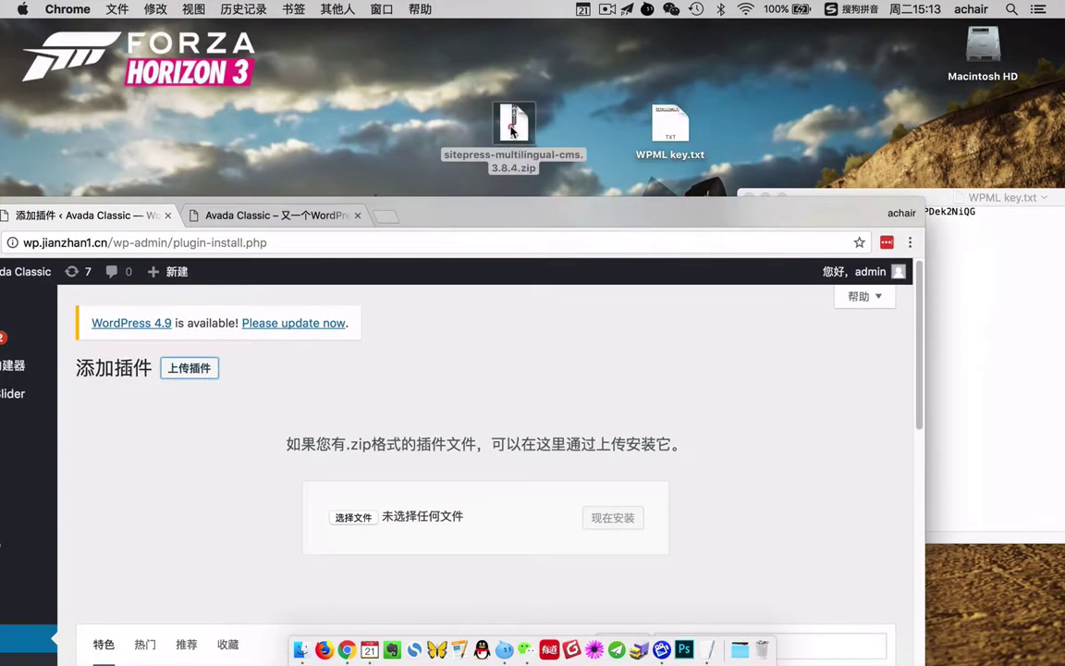
pyautogui.moveTo(514, 125); pyautogui.dragTo(398, 514)
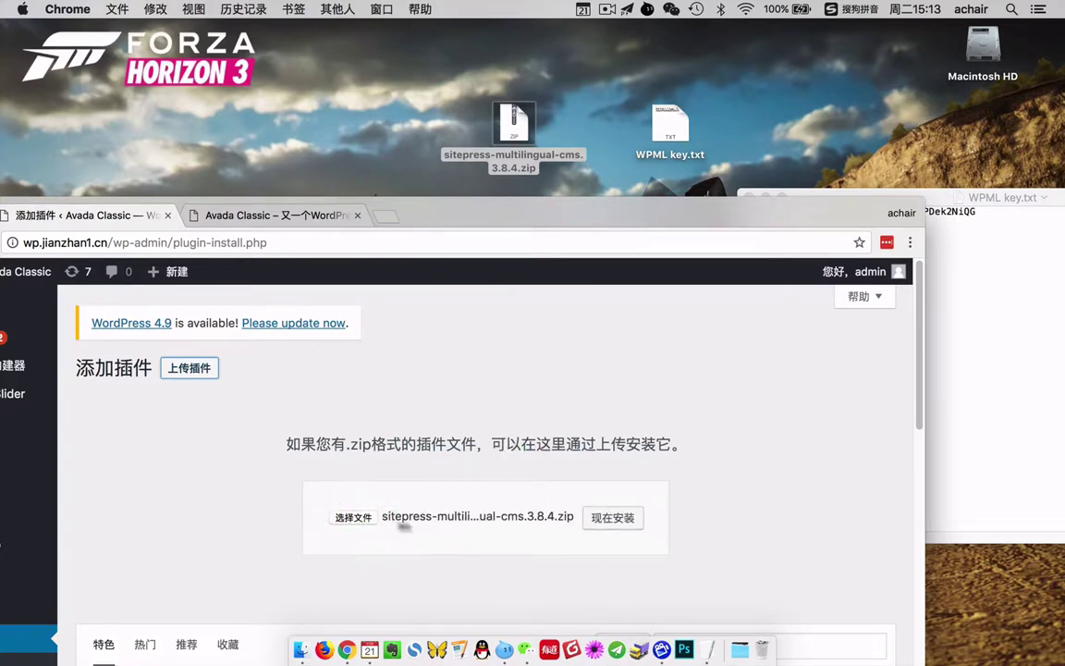
pyautogui.click(602, 519)
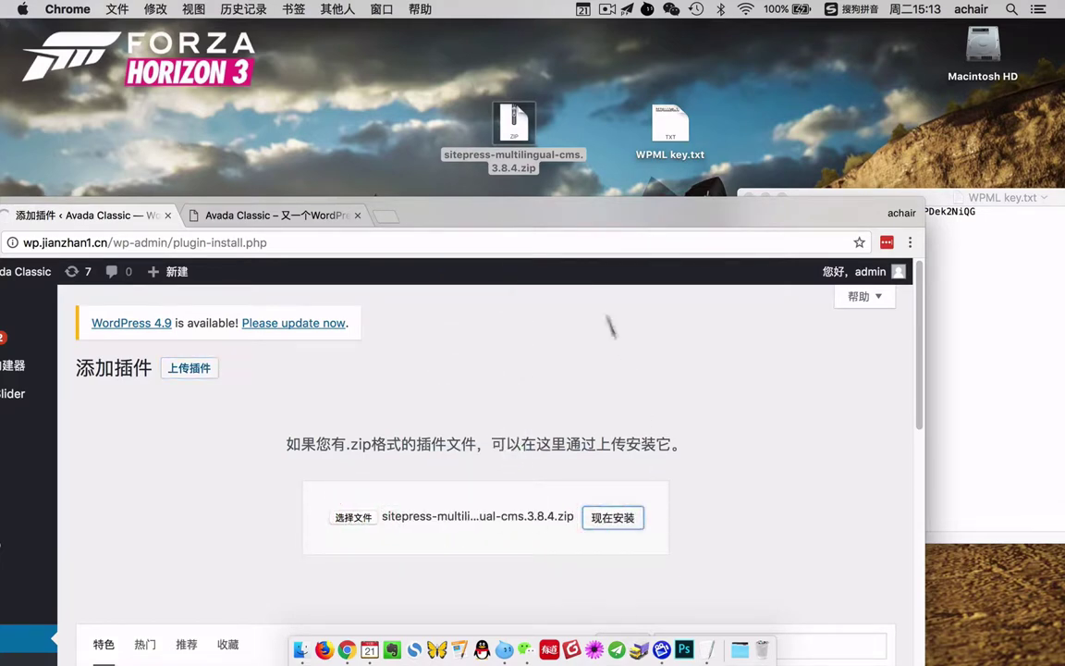
pyautogui.doubleClick(498, 217)
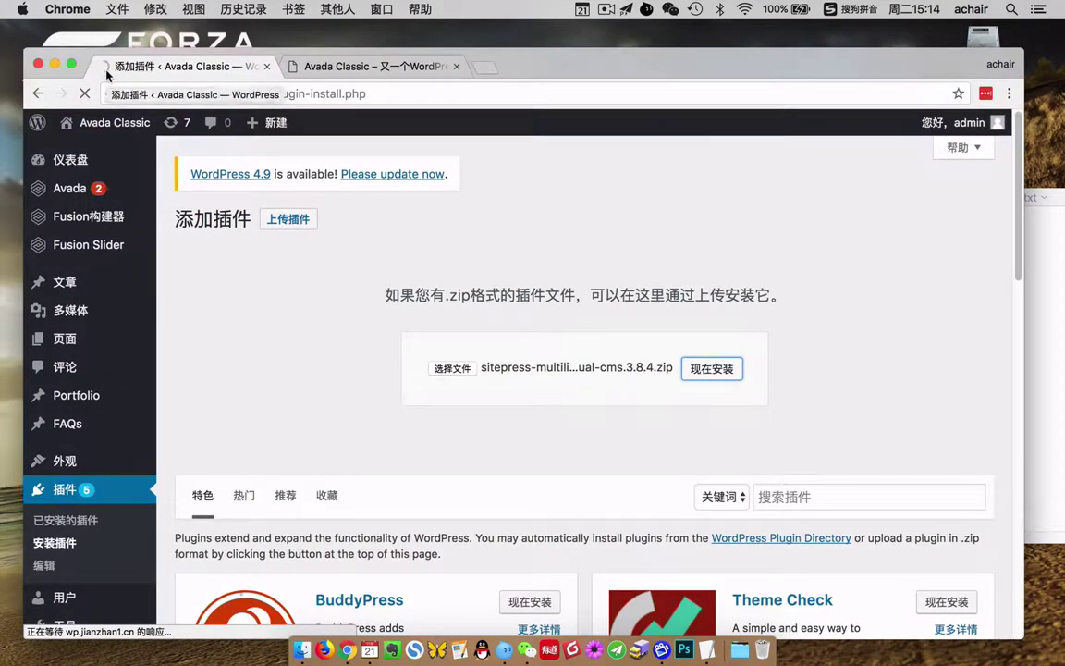
pyautogui.click(196, 334)
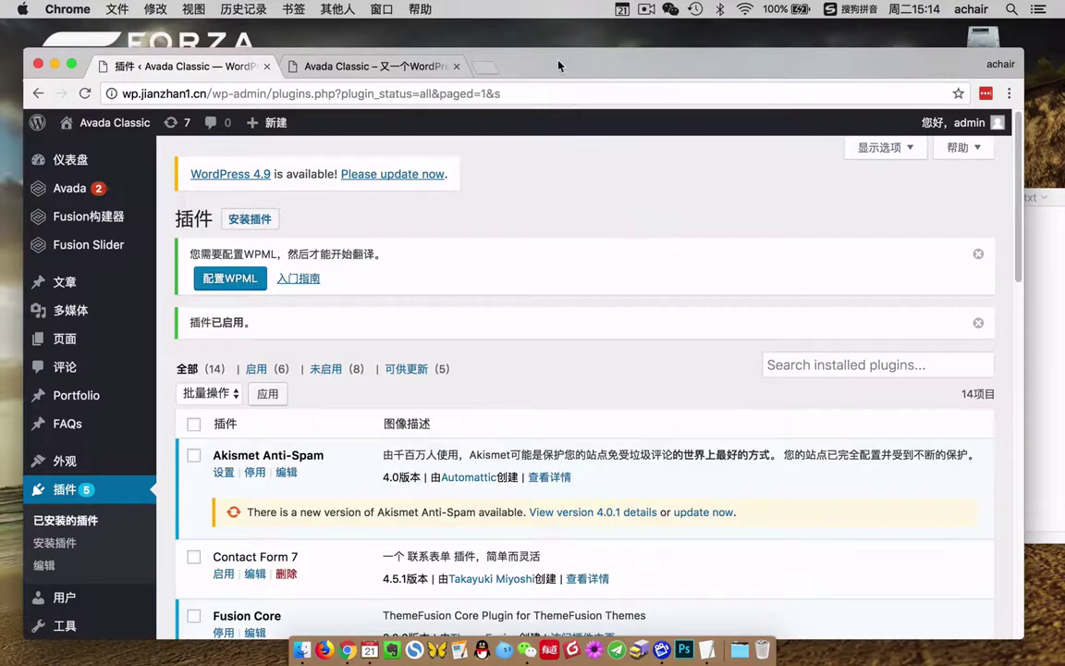
# Read the WPML configuration notice and the subscription notice under WPML Multilingual CMS in the plugin list.
pyautogui.moveTo(502, 53); pyautogui.dragTo(500, 33)
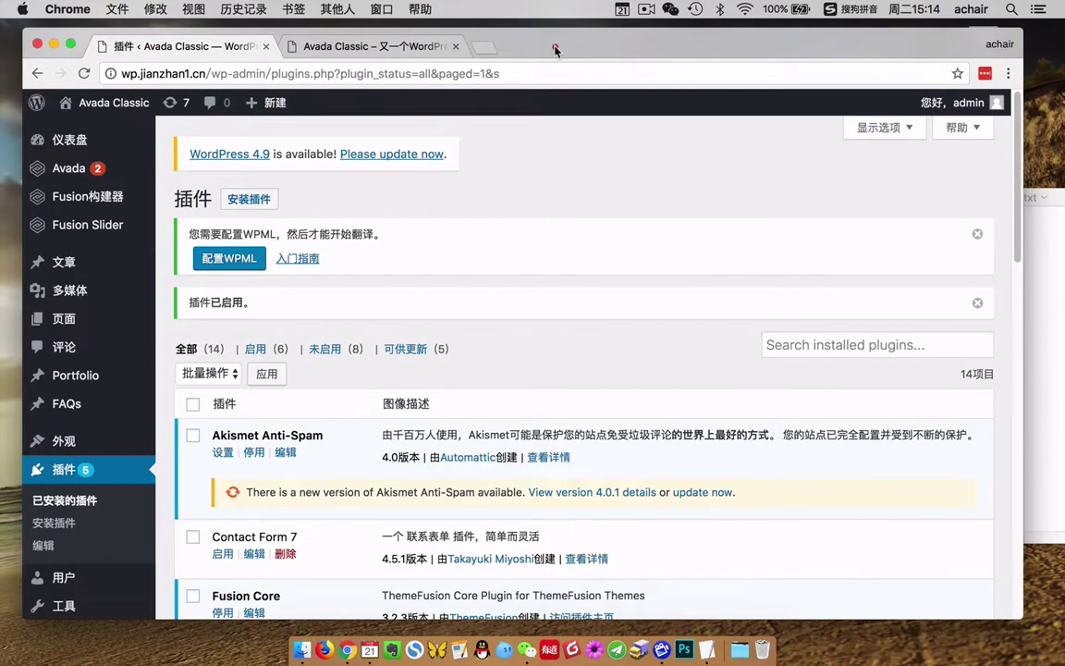
pyautogui.moveTo(200, 235); pyautogui.dragTo(416, 233)
pyautogui.scroll(-15, 347, 352)
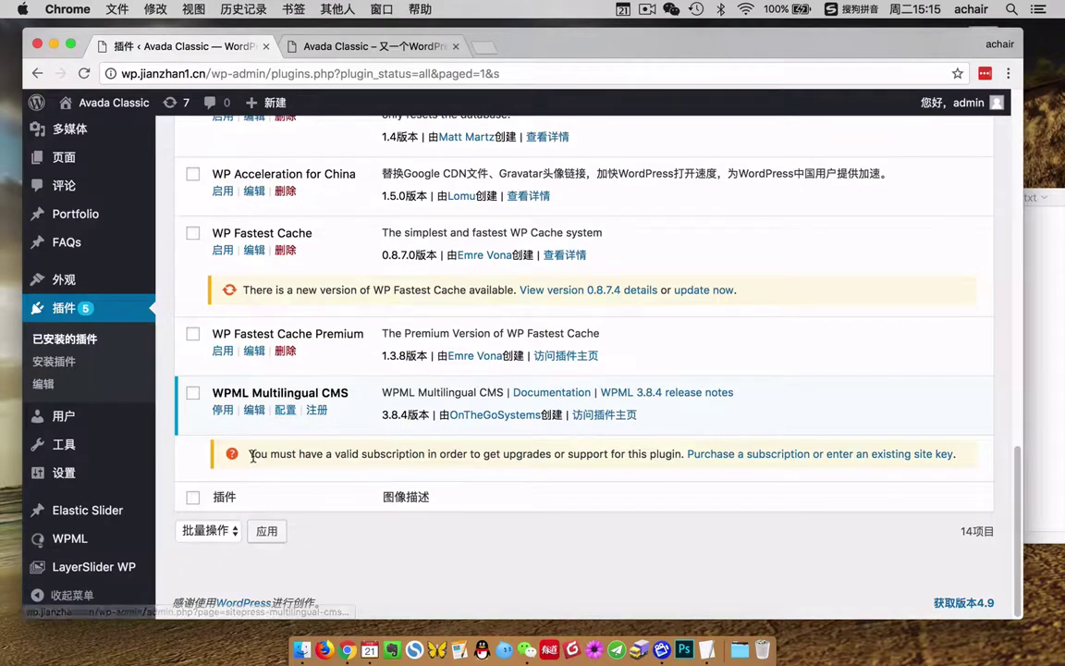
pyautogui.moveTo(247, 453); pyautogui.dragTo(942, 456)
pyautogui.click(929, 488)
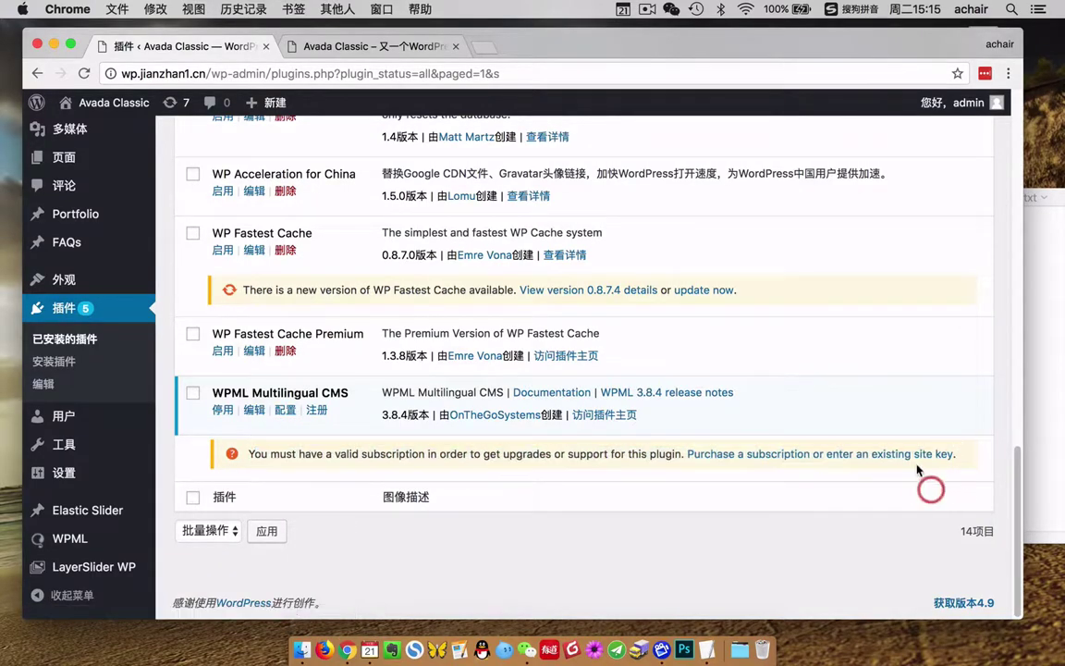
# Start the WPML configuration from the notice above the plugin list.
pyautogui.moveTo(1018, 527); pyautogui.dragTo(1018, 199)
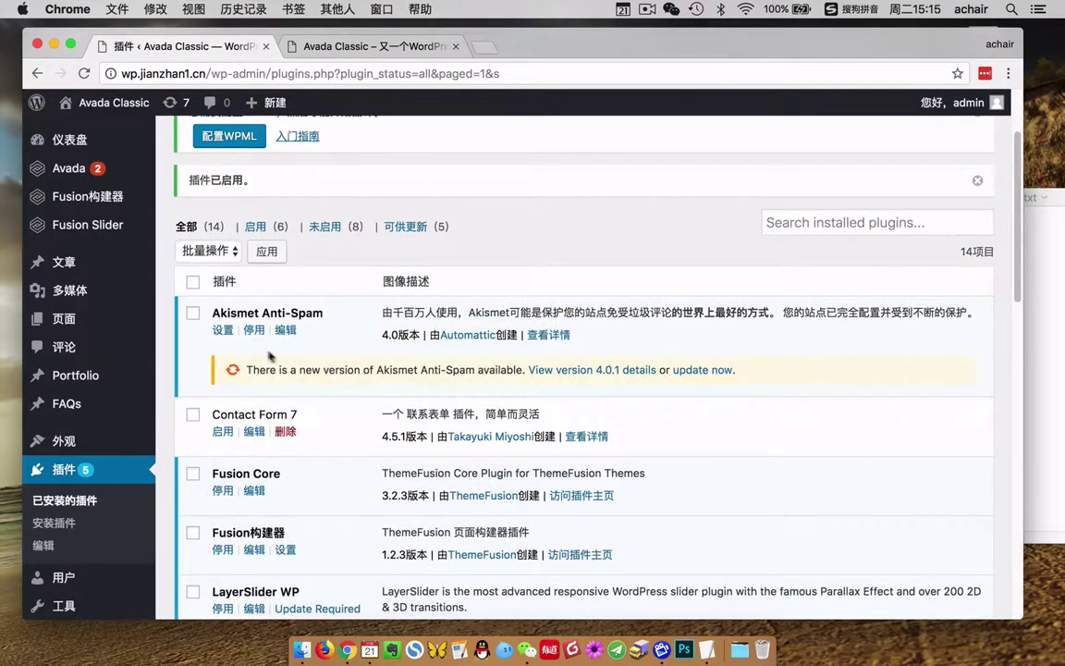
pyautogui.scroll(3, 528, 370)
pyautogui.click(222, 257)
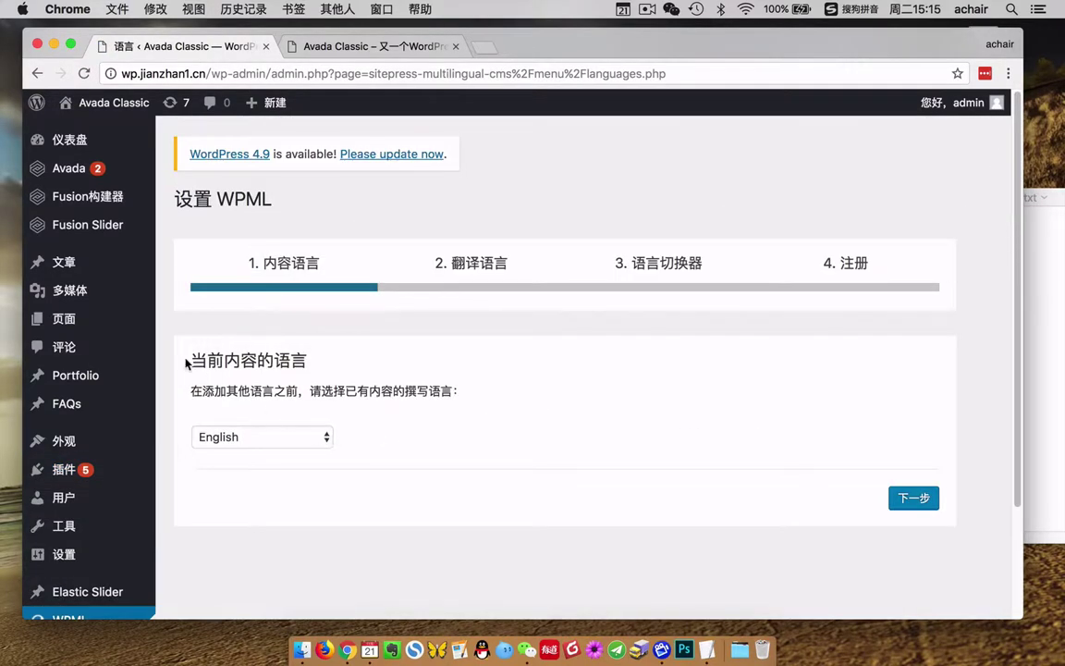
# Set the current content language to Chinese (Simplified) and continue to the translation languages stage.
pyautogui.moveTo(186, 362); pyautogui.dragTo(465, 404)
pyautogui.click(323, 435)
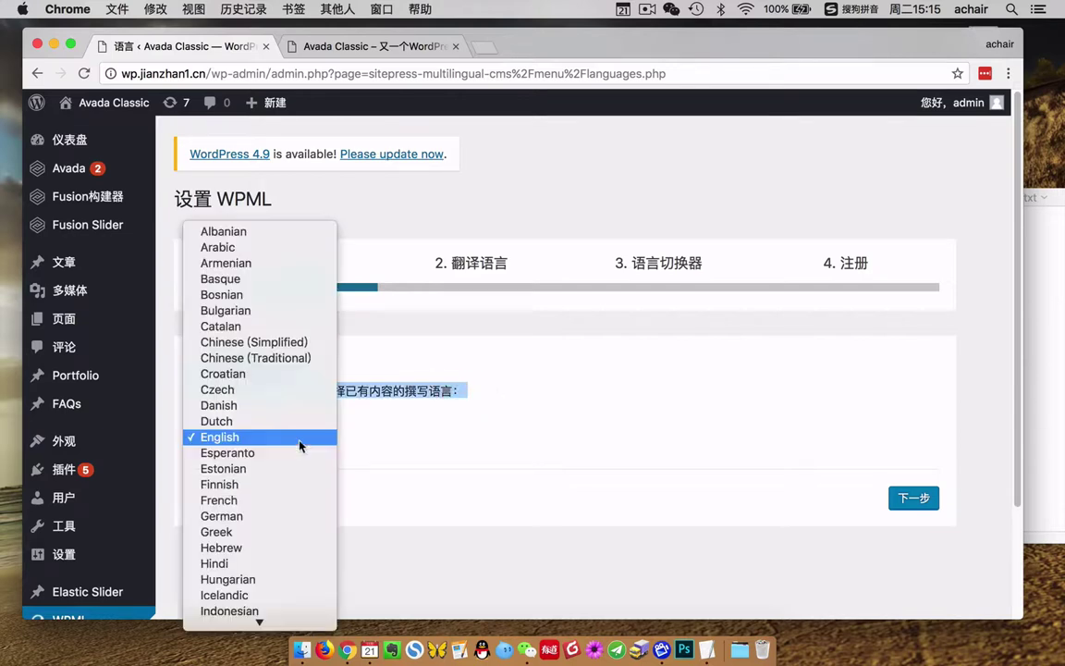
pyautogui.scroll(-10, 316, 454)
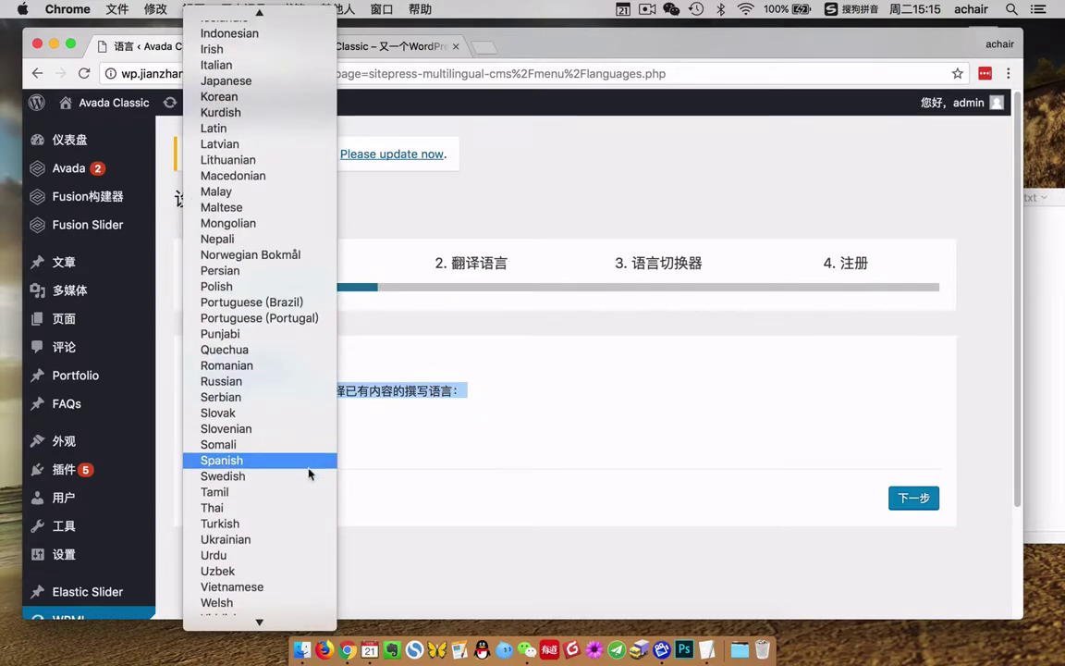
pyautogui.scroll(10, 245, 459)
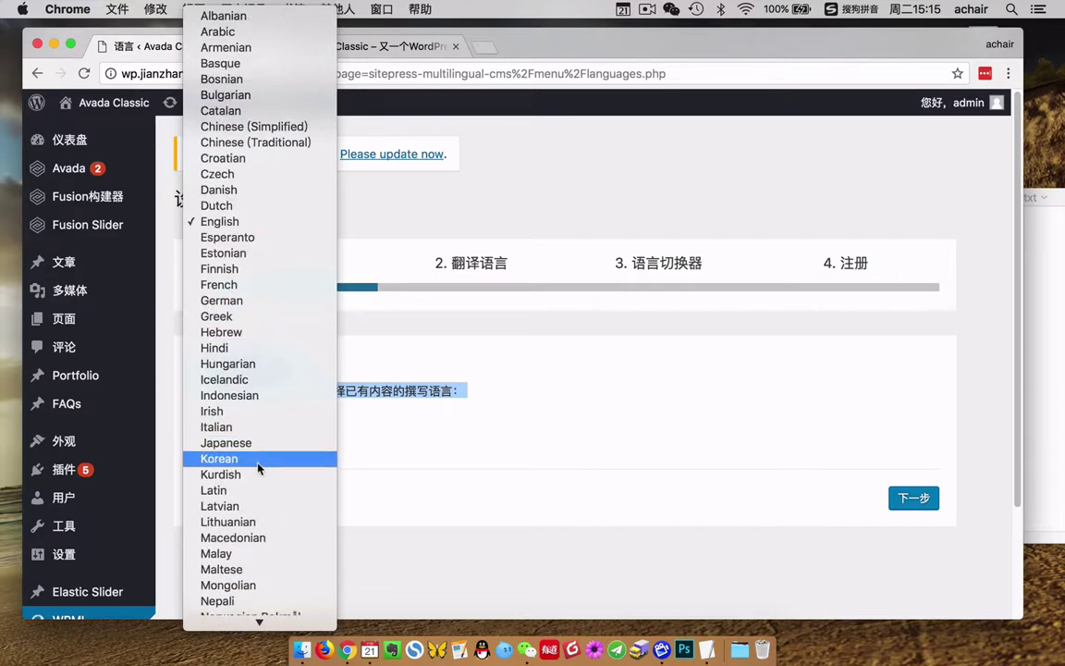
pyautogui.click(262, 127)
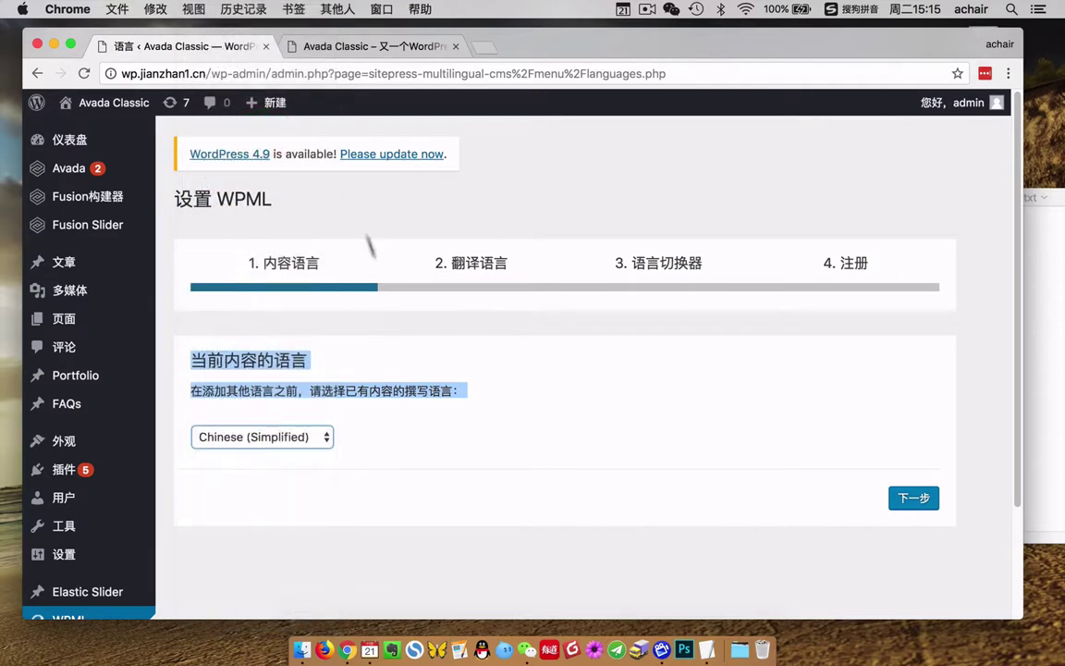
pyautogui.click(407, 455)
pyautogui.click(915, 499)
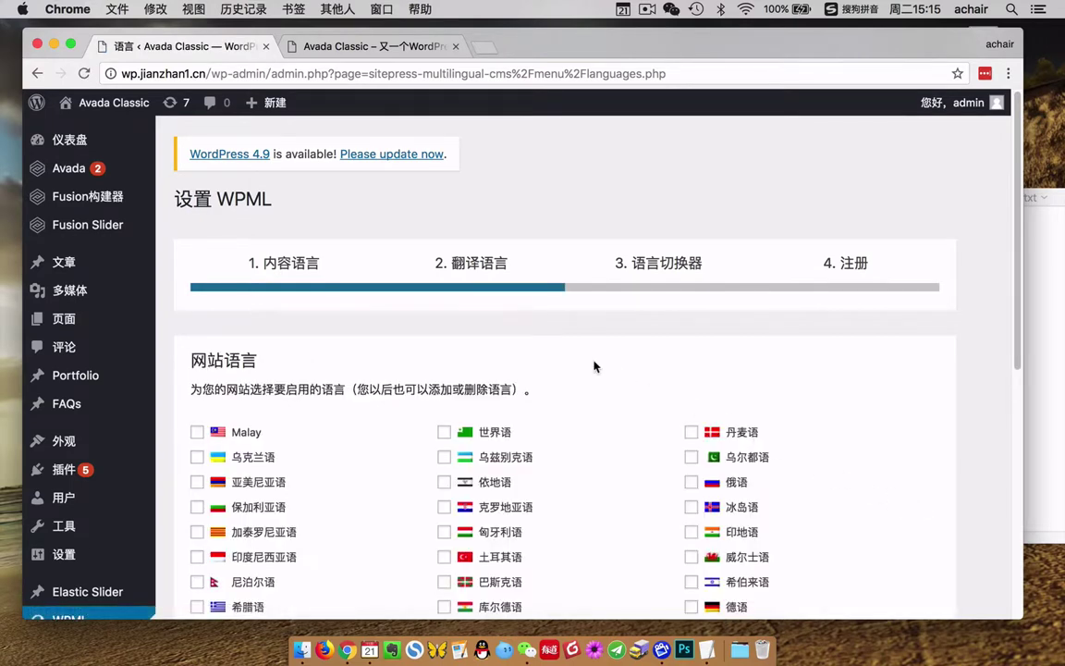
# Enable English (英语) as an additional site language and continue to the language switcher stage.
pyautogui.scroll(-5, 625, 386)
pyautogui.scroll(-5, 634, 444)
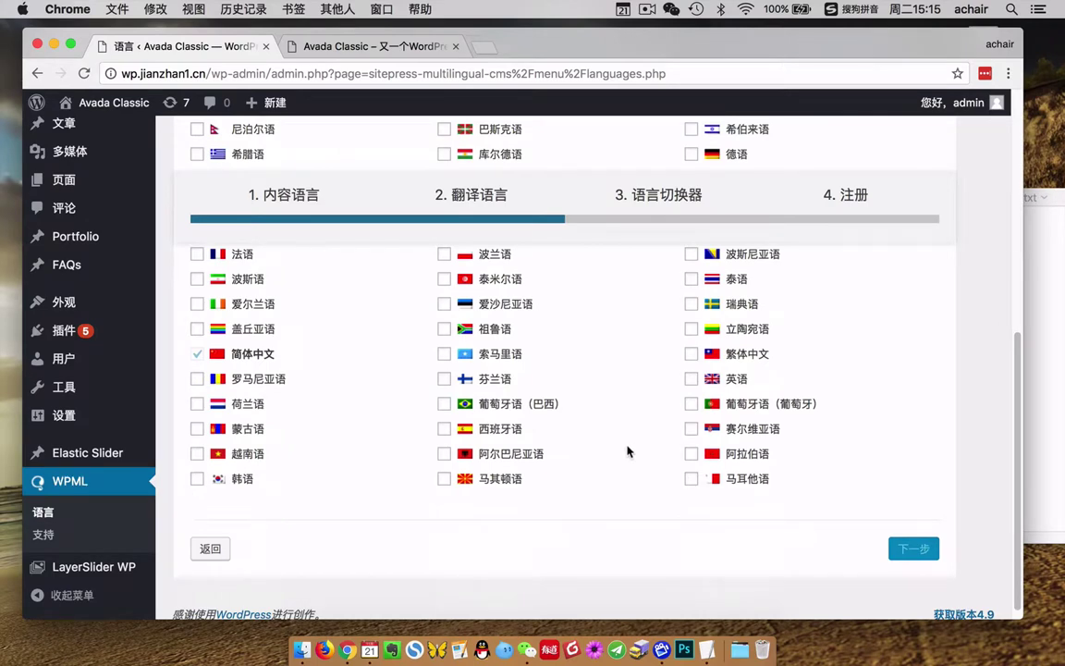
pyautogui.scroll(10, 628, 448)
pyautogui.scroll(-4, 629, 451)
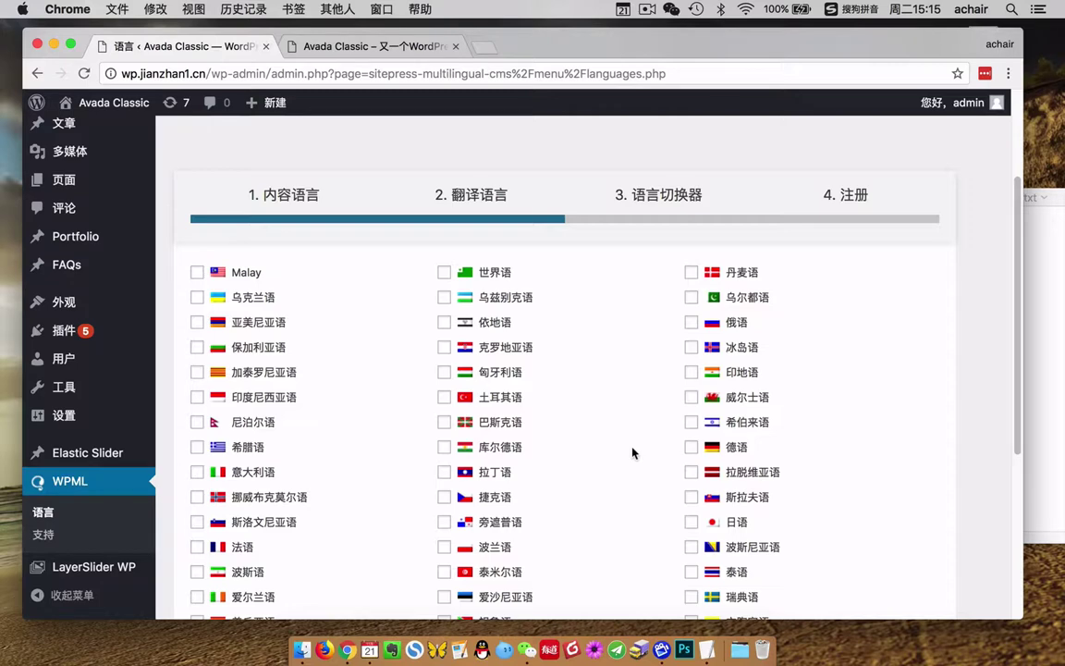
pyautogui.scroll(-5, 408, 488)
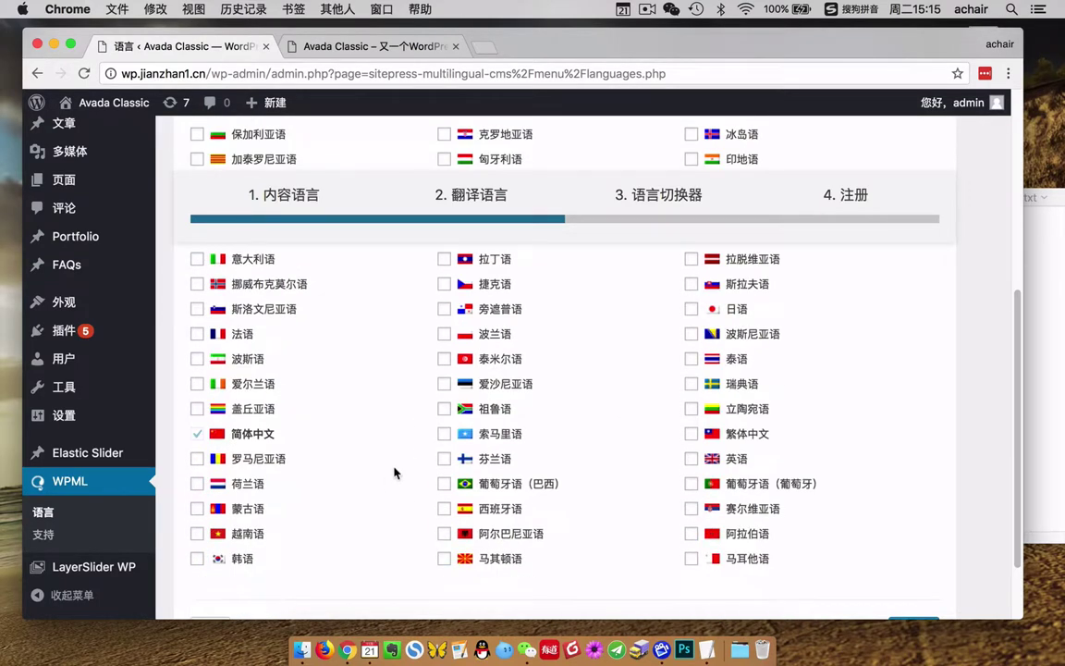
pyautogui.scroll(4, 463, 348)
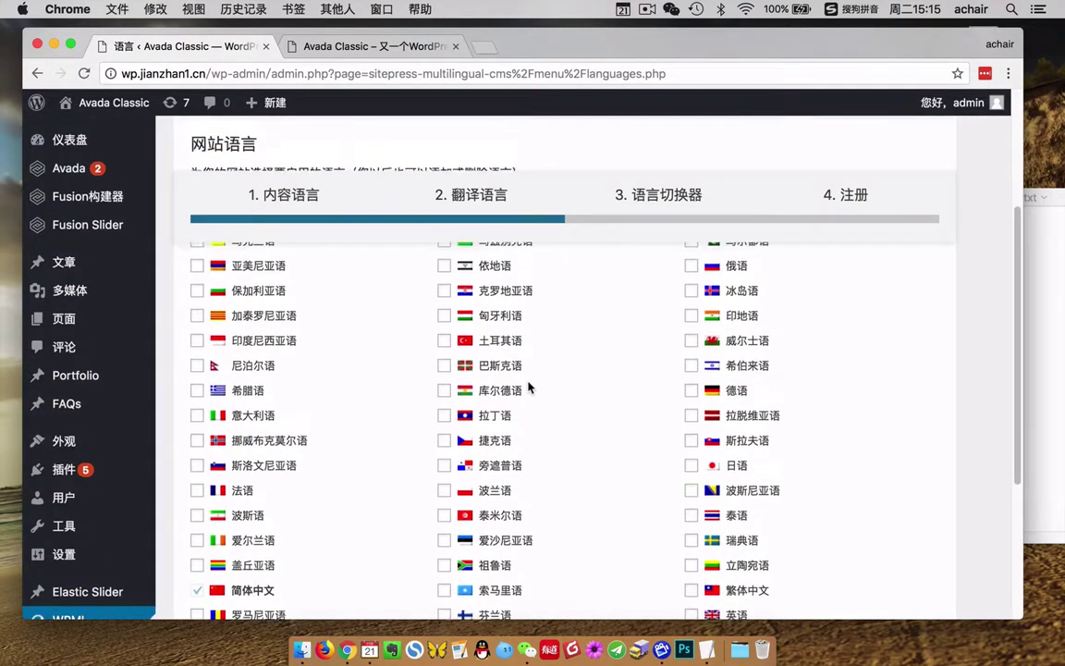
pyautogui.scroll(1, 530, 389)
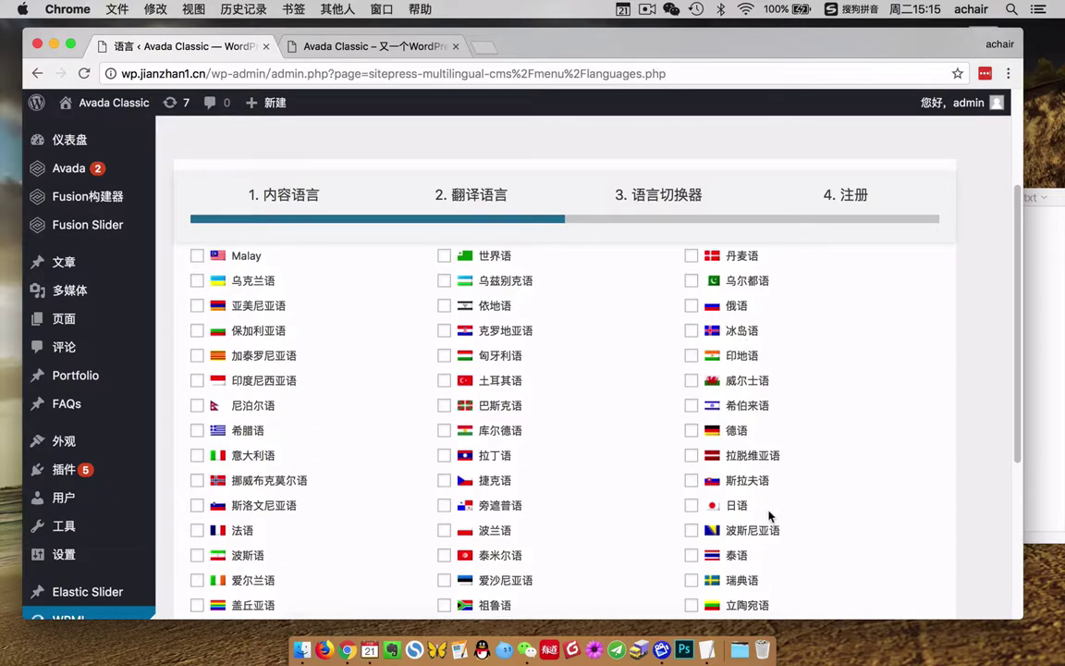
pyautogui.scroll(-5, 769, 515)
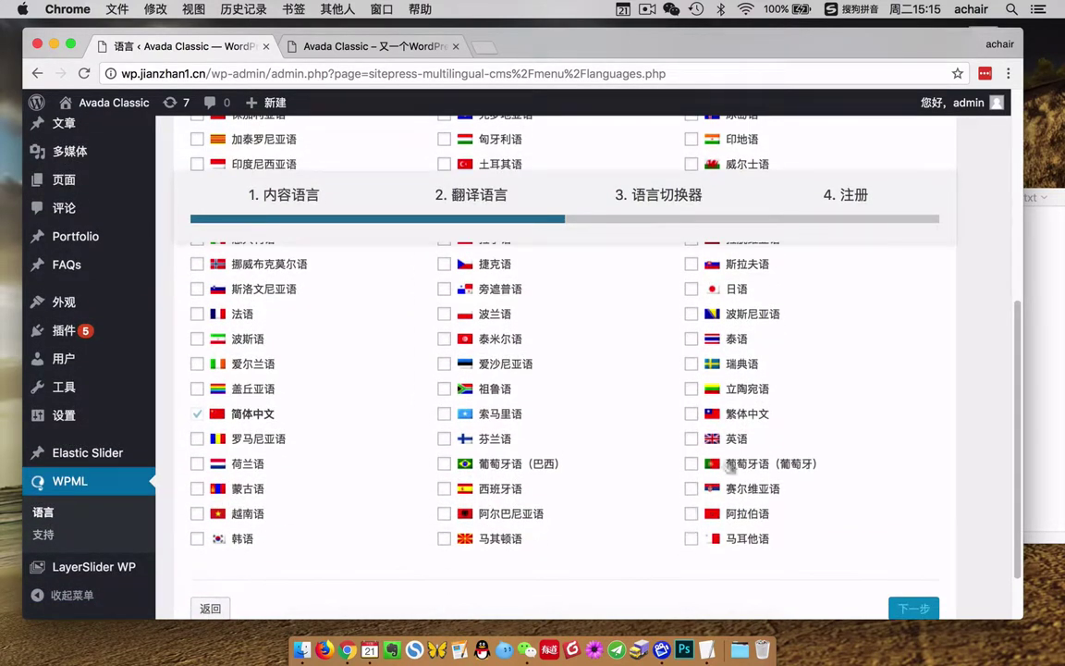
pyautogui.click(691, 438)
pyautogui.click(911, 608)
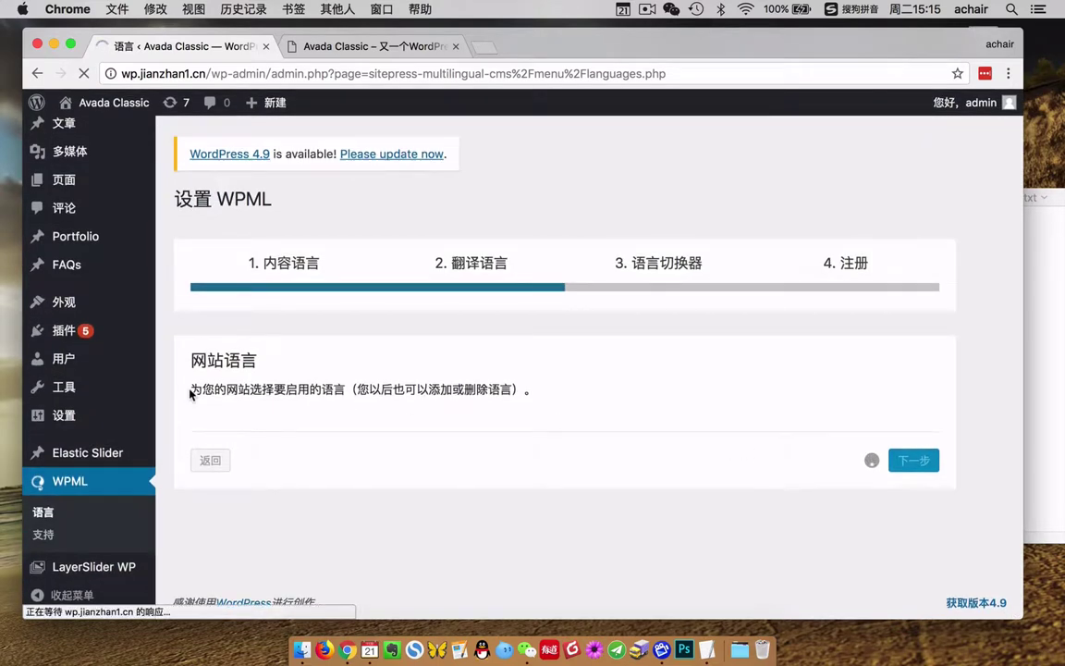
# Set untranslated languages to link to the language's home page (缺少译文则链接至语言首页) and read that option's help note.
pyautogui.moveTo(534, 390); pyautogui.dragTo(418, 389)
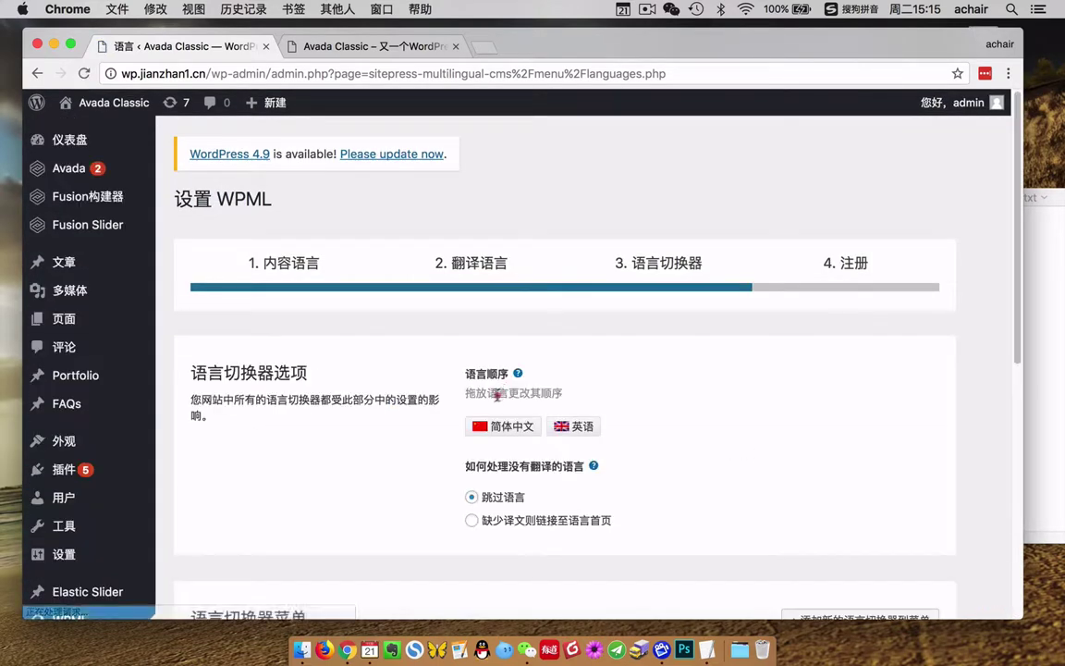
pyautogui.click(442, 405)
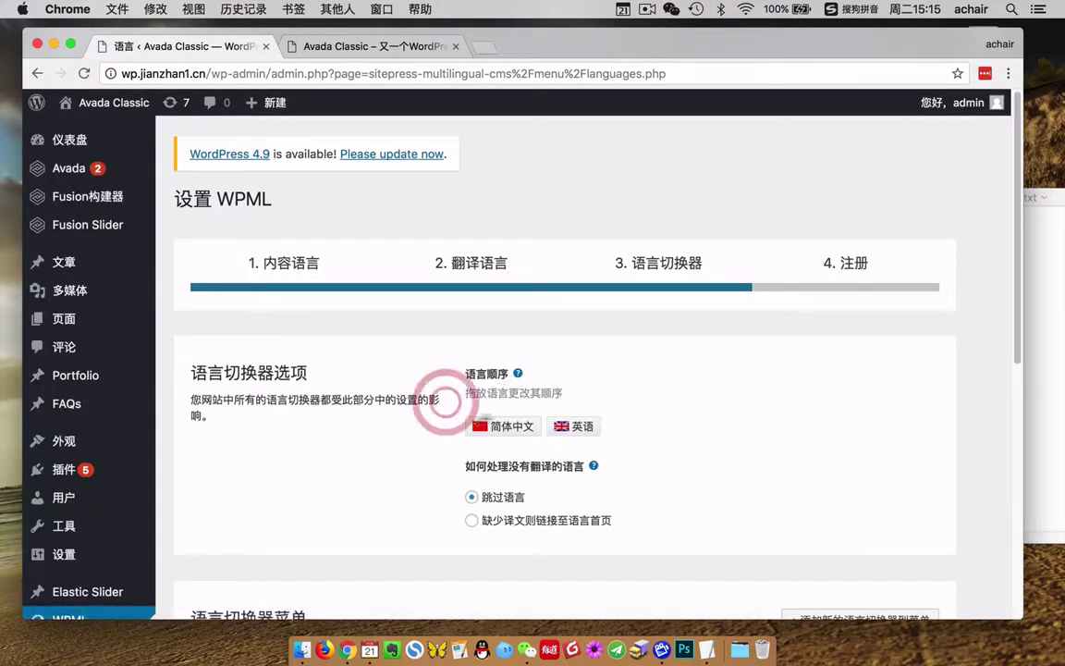
pyautogui.click(473, 524)
pyautogui.scroll(-2, 495, 519)
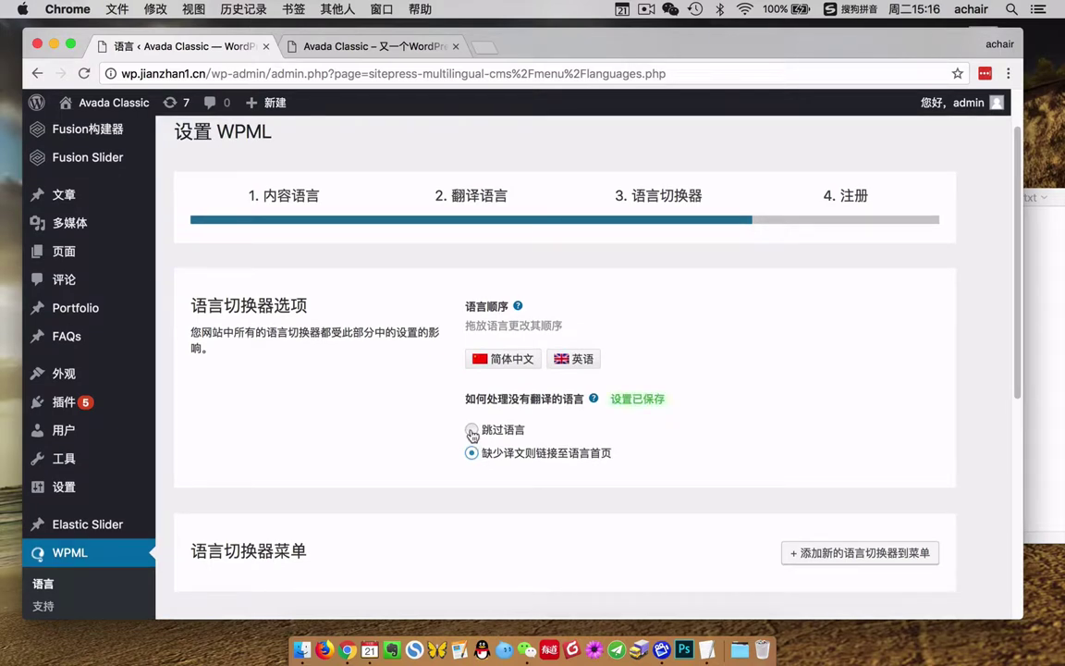
pyautogui.click(594, 400)
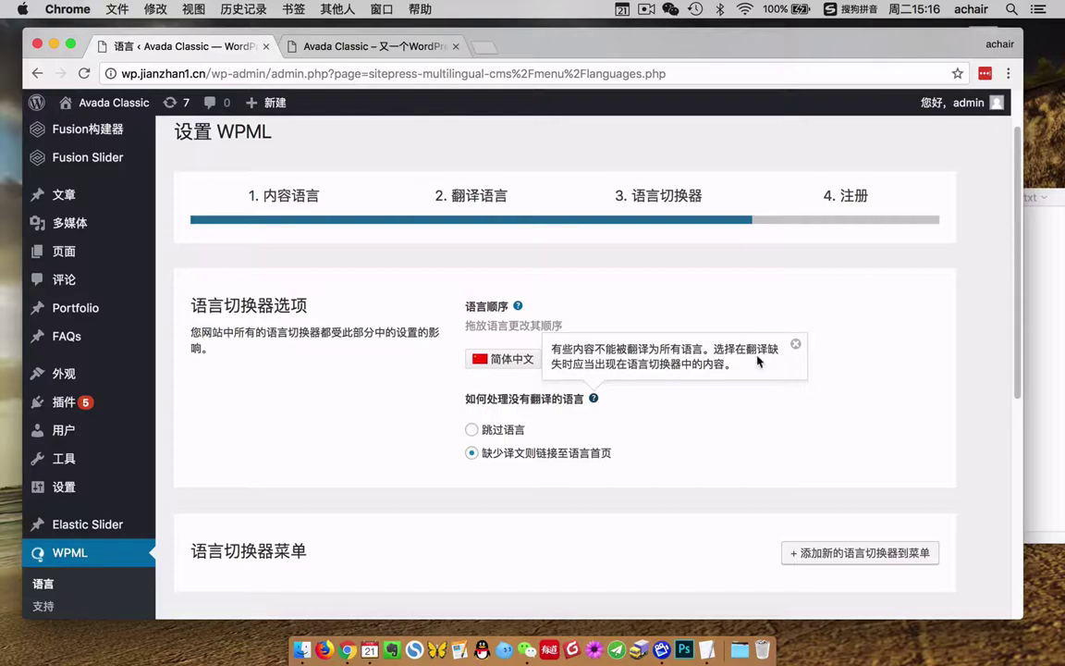
pyautogui.click(657, 470)
# Leave the menu, widget, footer and post translation switchers at their defaults and continue to the registration stage.
pyautogui.scroll(-4, 661, 467)
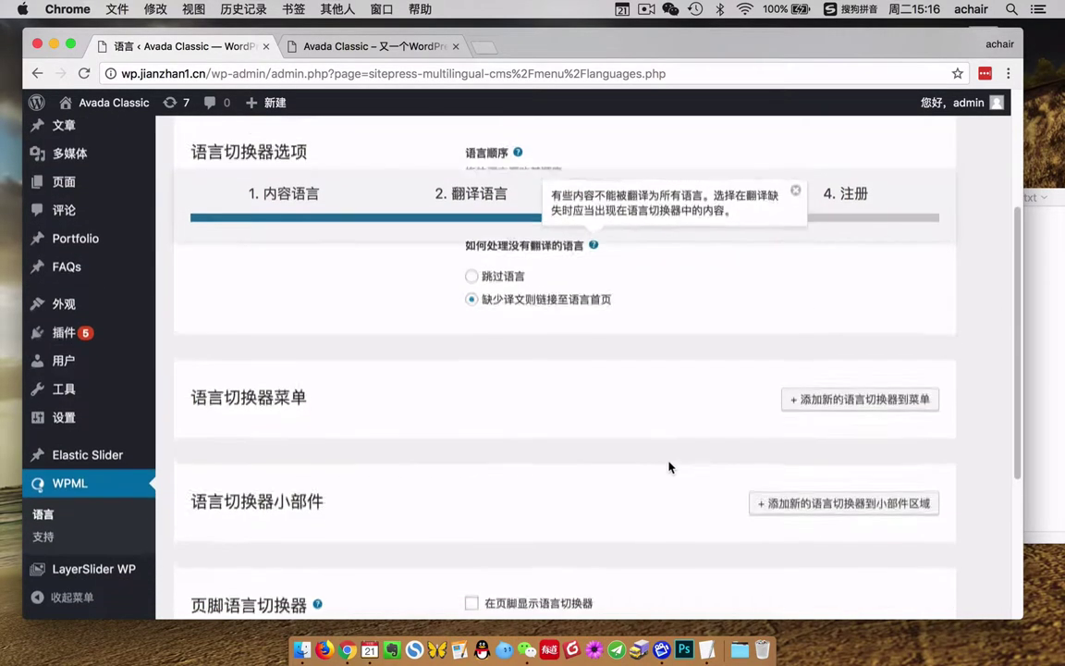
pyautogui.scroll(-5, 671, 467)
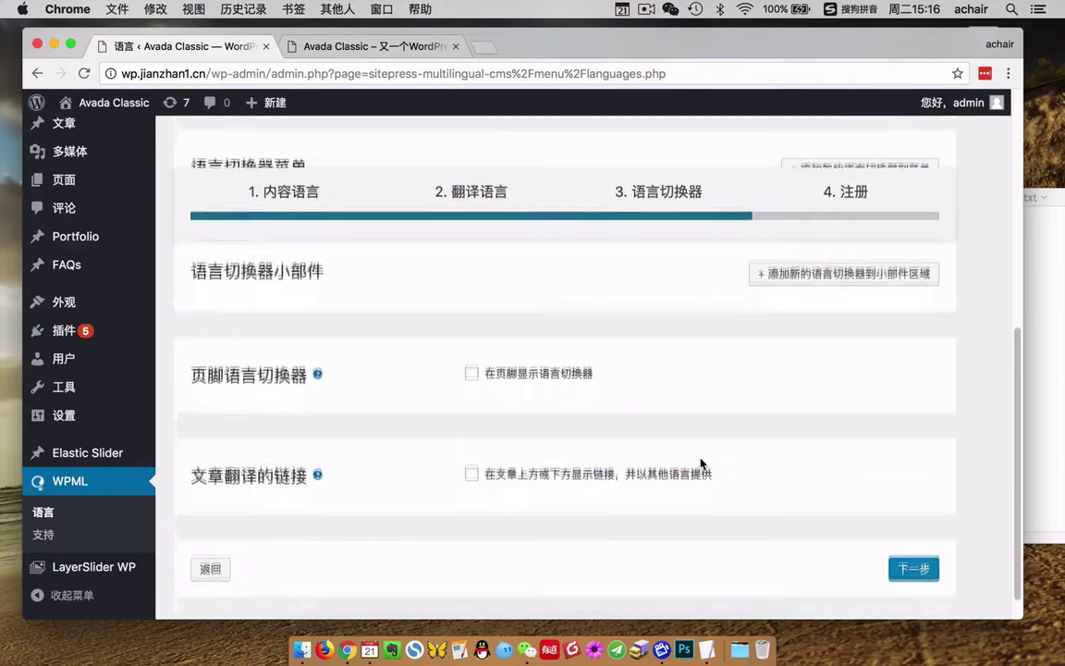
pyautogui.scroll(-2, 629, 416)
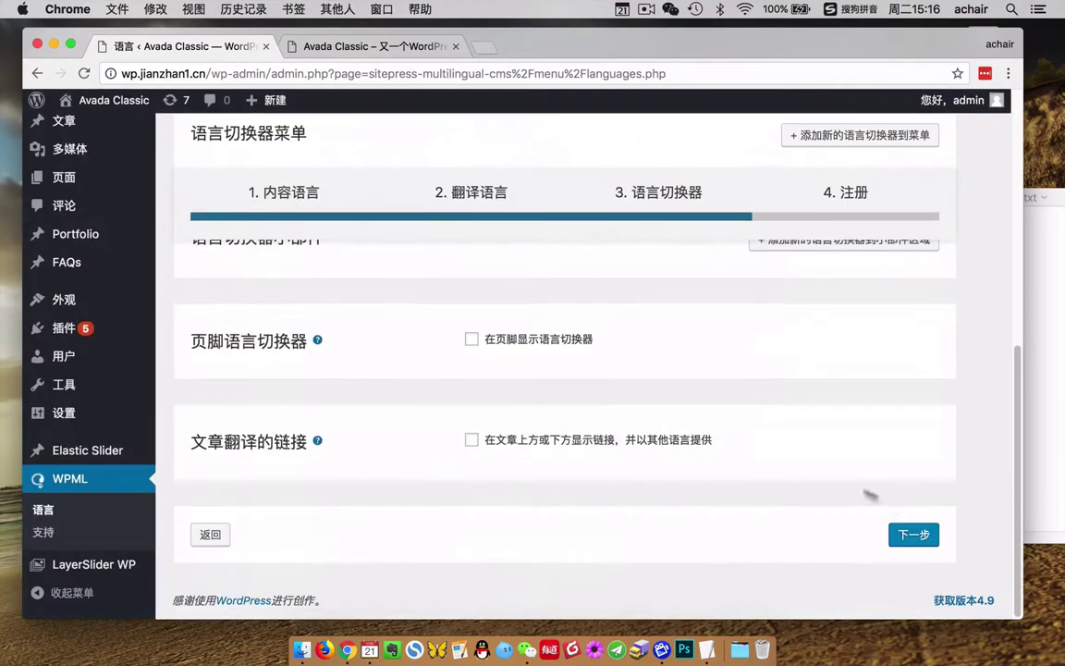
pyautogui.click(906, 535)
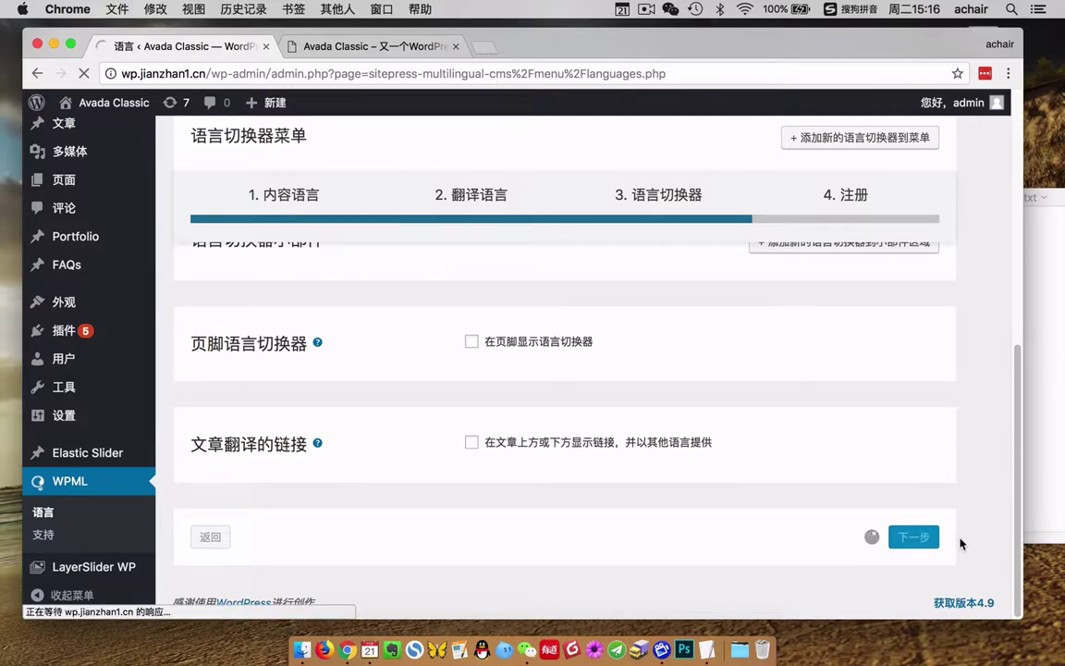
# Register WPML with the site key copied from WPML key.txt into the site key field (网站密钥) and finish the setup wizard.
pyautogui.click(313, 433)
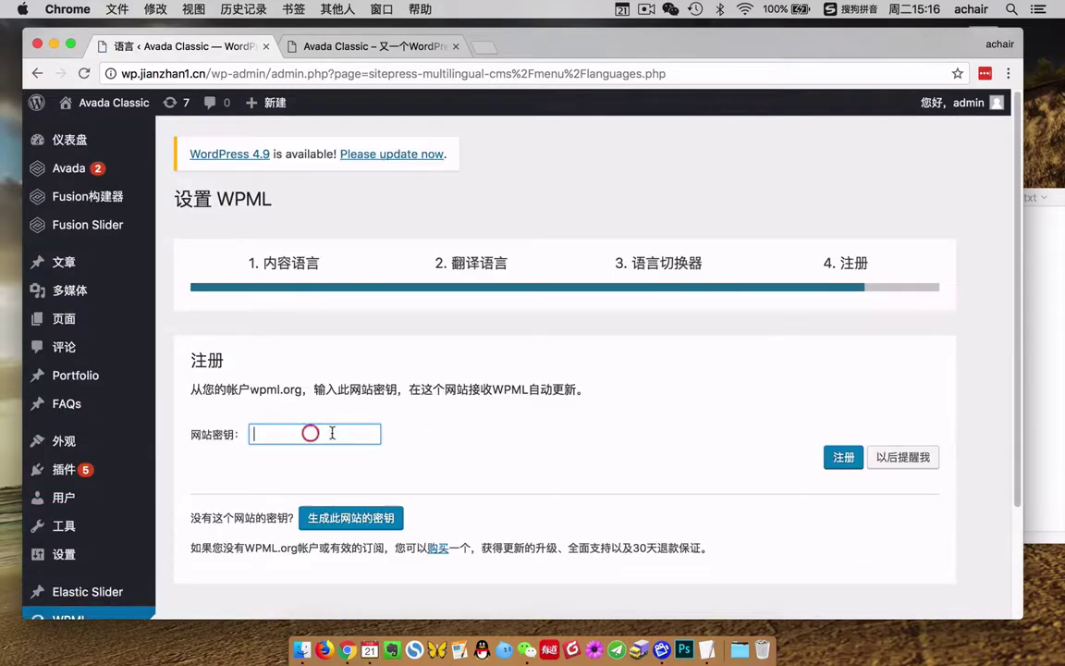
pyautogui.moveTo(193, 388); pyautogui.dragTo(595, 387)
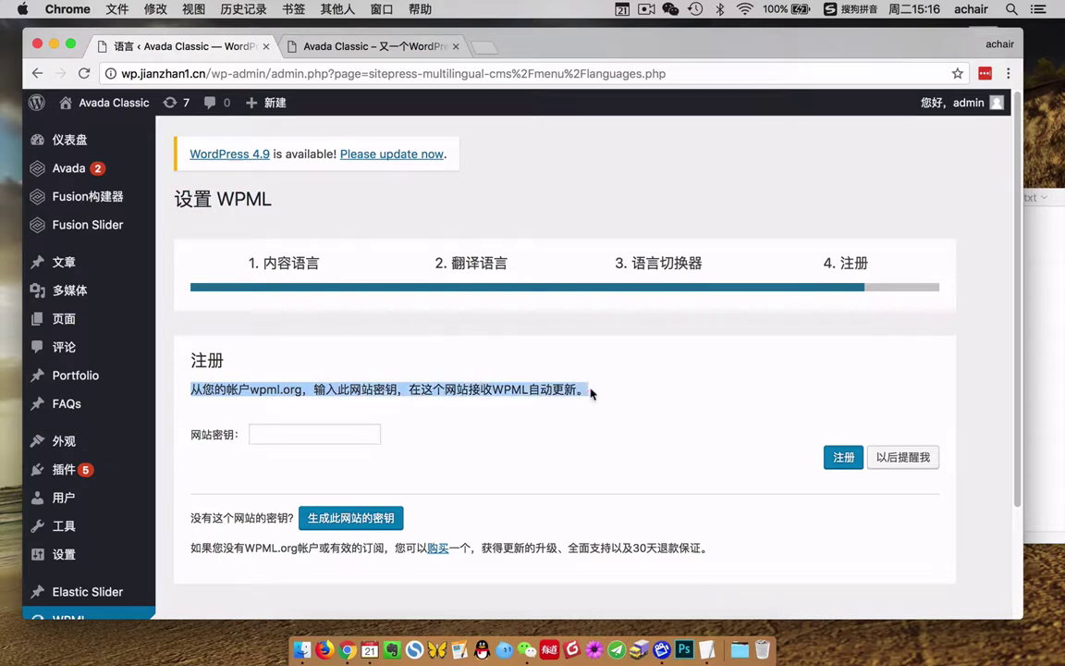
pyautogui.click(1039, 422)
pyautogui.moveTo(918, 211); pyautogui.dragTo(979, 212)
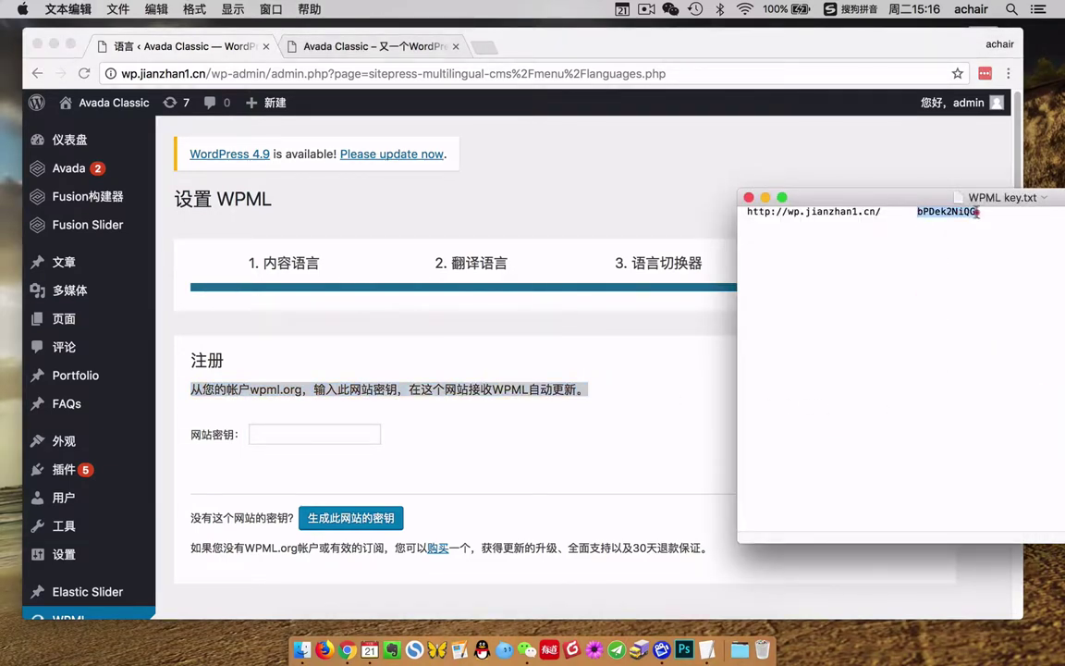
pyautogui.press('super+c')
pyautogui.click(328, 384)
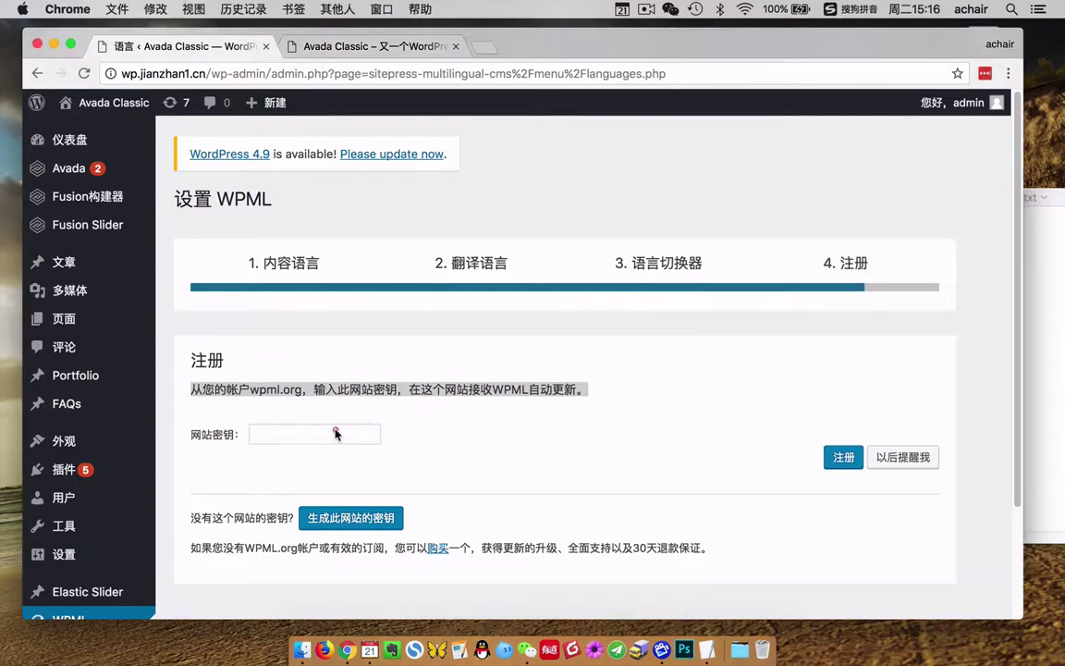
pyautogui.click(309, 435)
pyautogui.press('super+v')
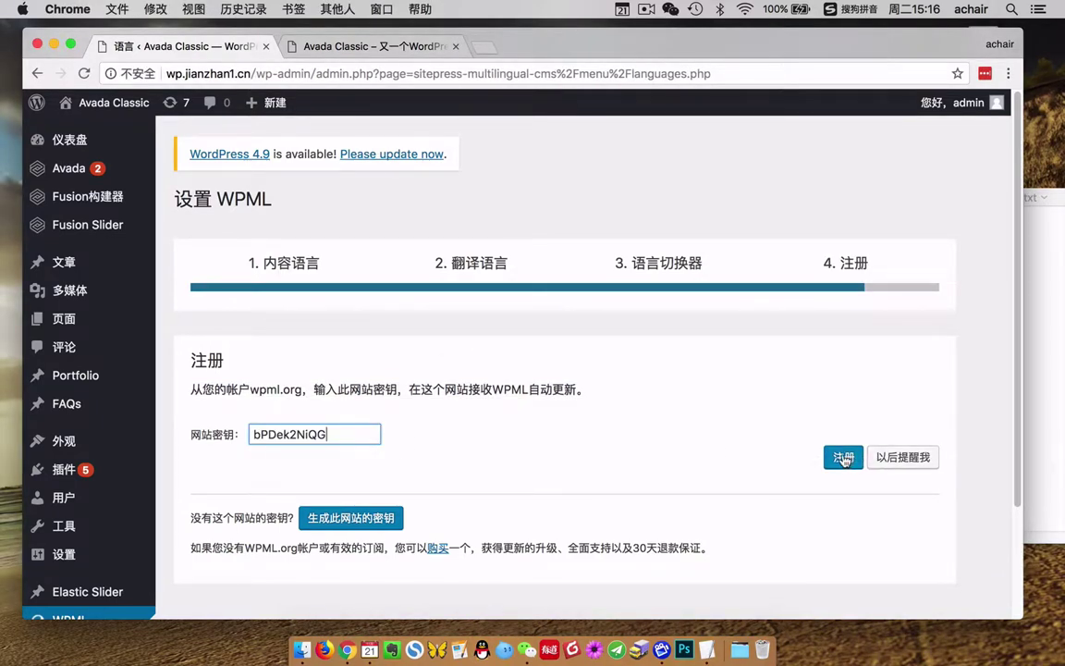
pyautogui.click(844, 459)
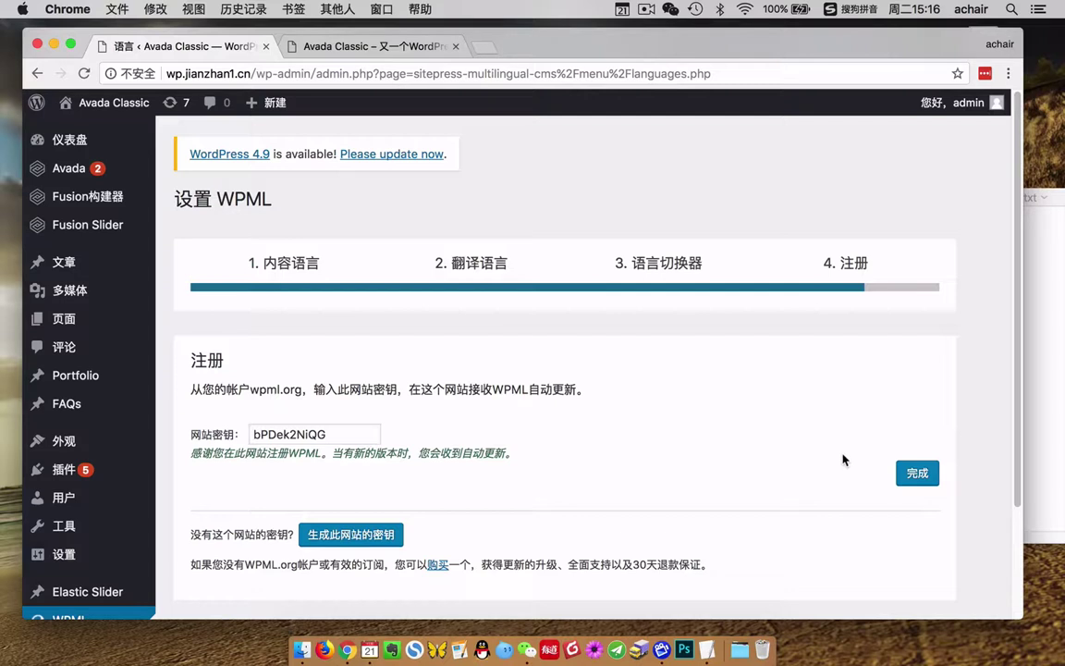
pyautogui.click(921, 473)
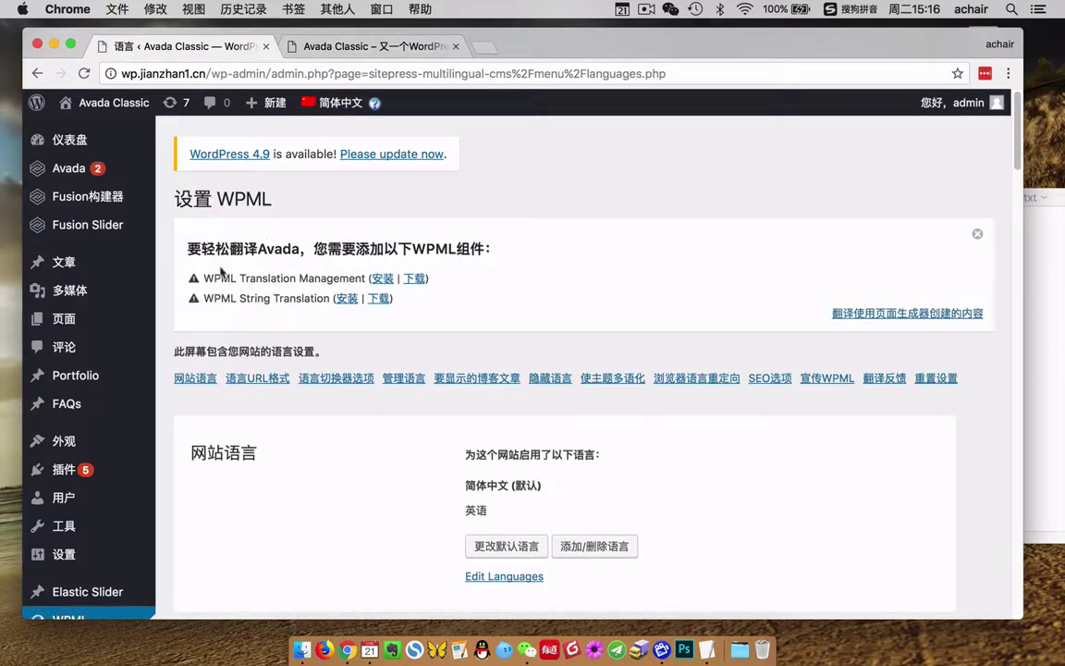
# Read the notice about additional WPML components for Avada and reload the site's front page to check its header navigation.
pyautogui.moveTo(196, 242); pyautogui.dragTo(576, 266)
pyautogui.click(543, 279)
pyautogui.click(354, 47)
pyautogui.click(84, 73)
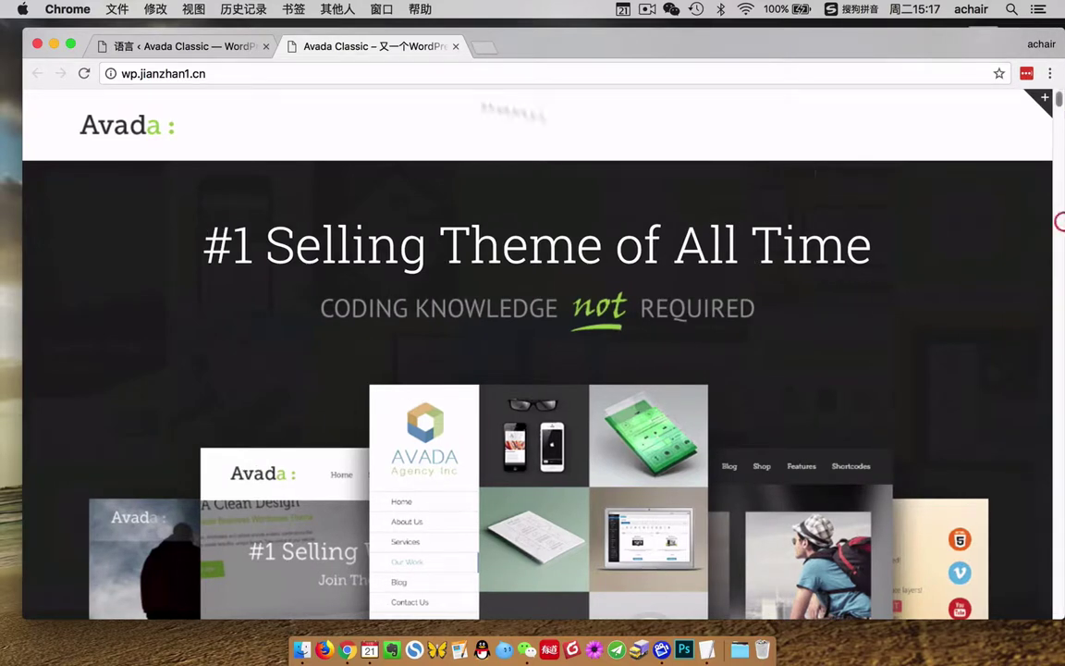
# Return to the WordPress admin and open the menu management page (菜单) under the appearance settings.
pyautogui.click(198, 46)
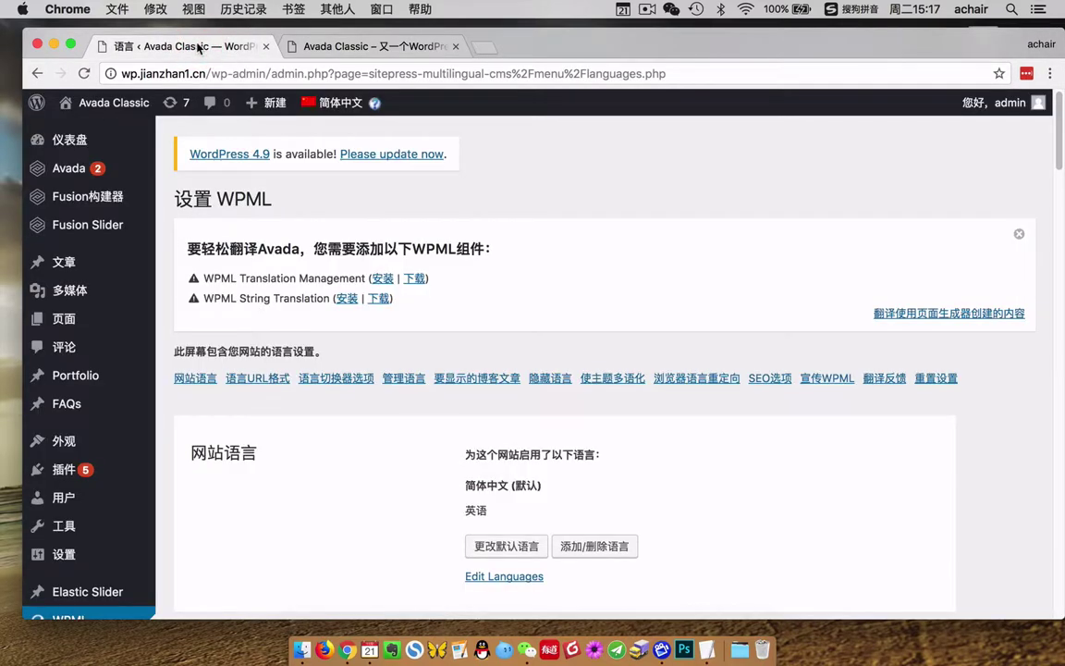
pyautogui.moveTo(61, 443)
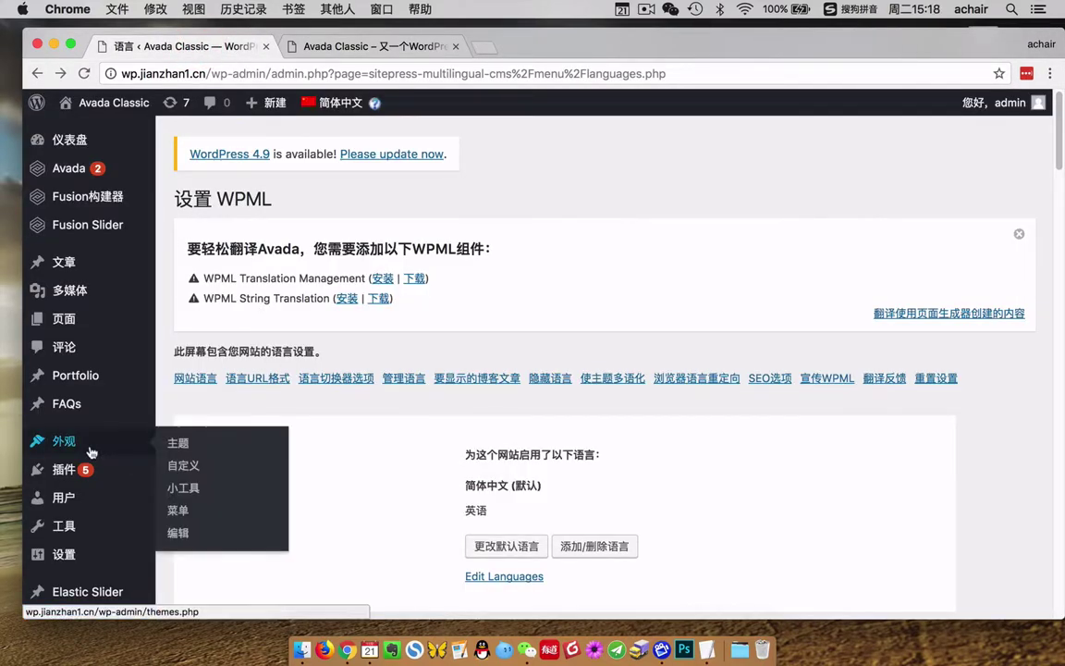
pyautogui.click(180, 512)
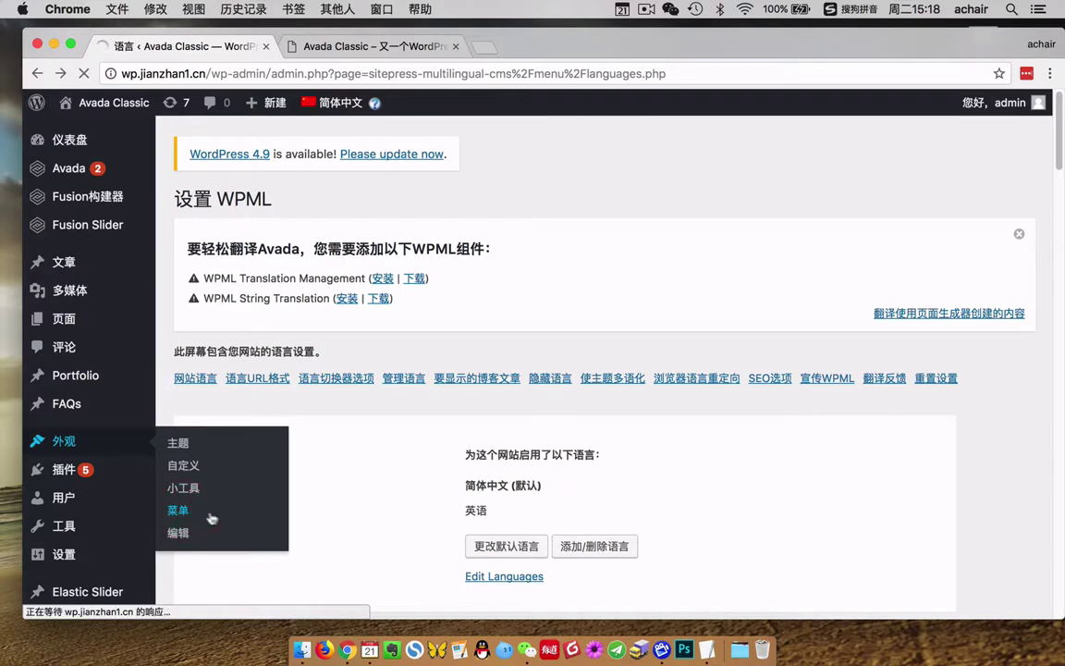
pyautogui.click(359, 46)
pyautogui.click(189, 47)
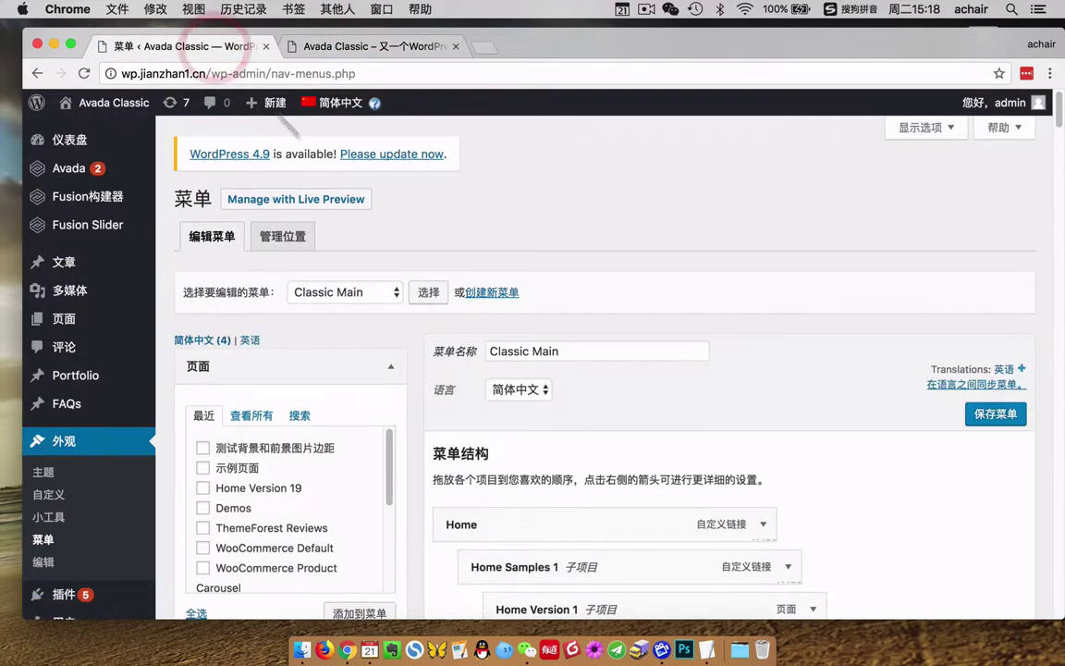
# Assign the Classic Main menu to the Main Navigation theme location and save the menu.
pyautogui.click(362, 295)
pyautogui.click(337, 291)
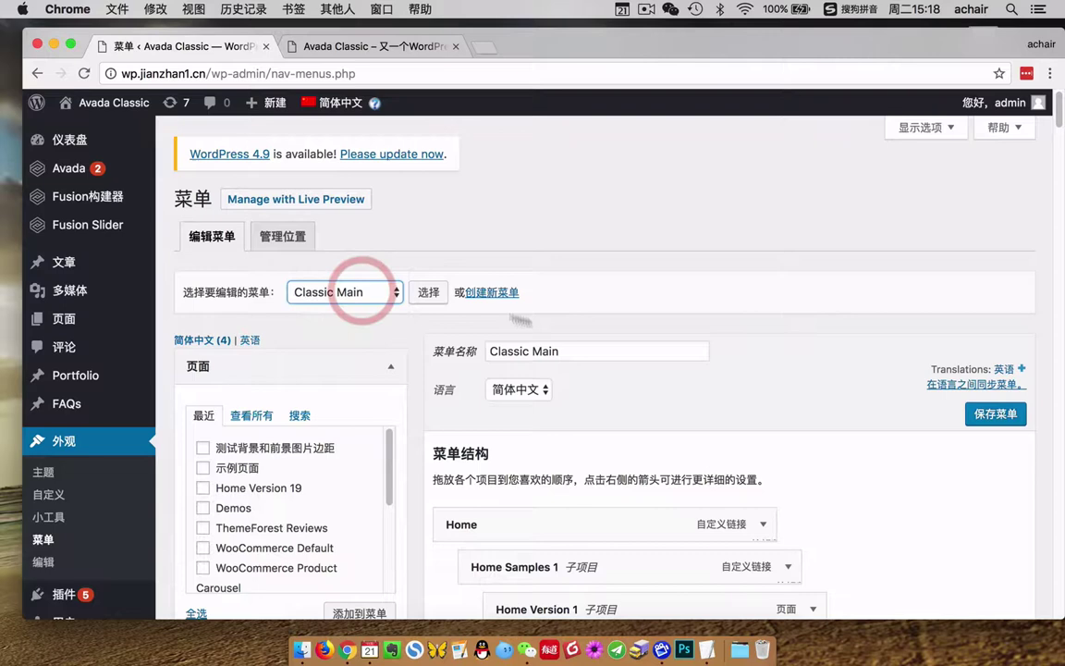
pyautogui.click(585, 351)
pyautogui.scroll(-20, 1051, 453)
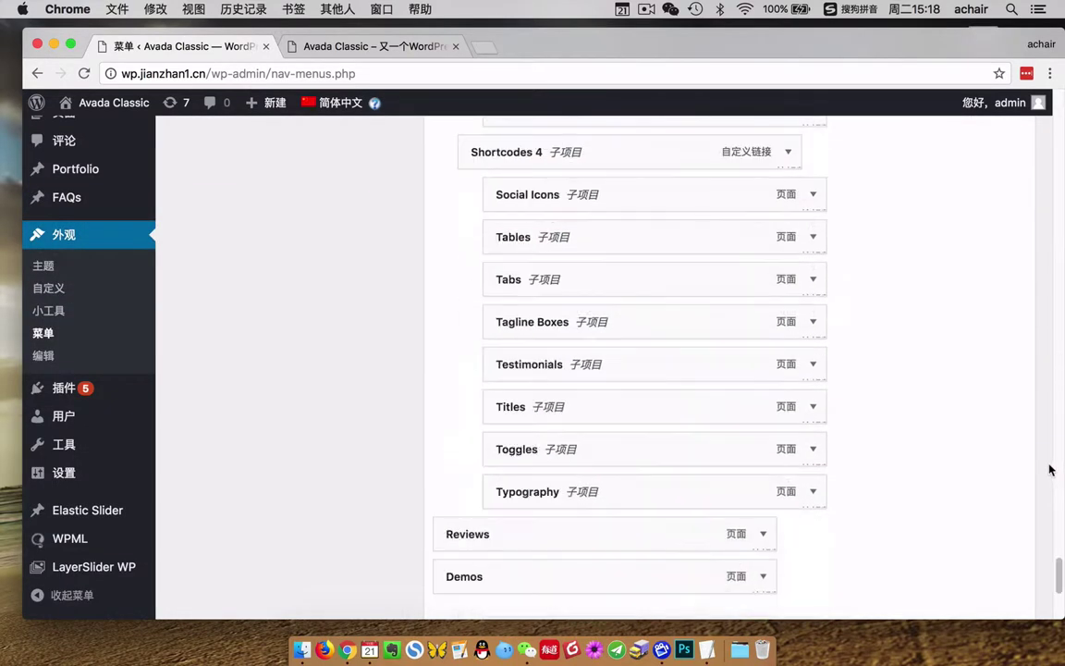
pyautogui.click(592, 400)
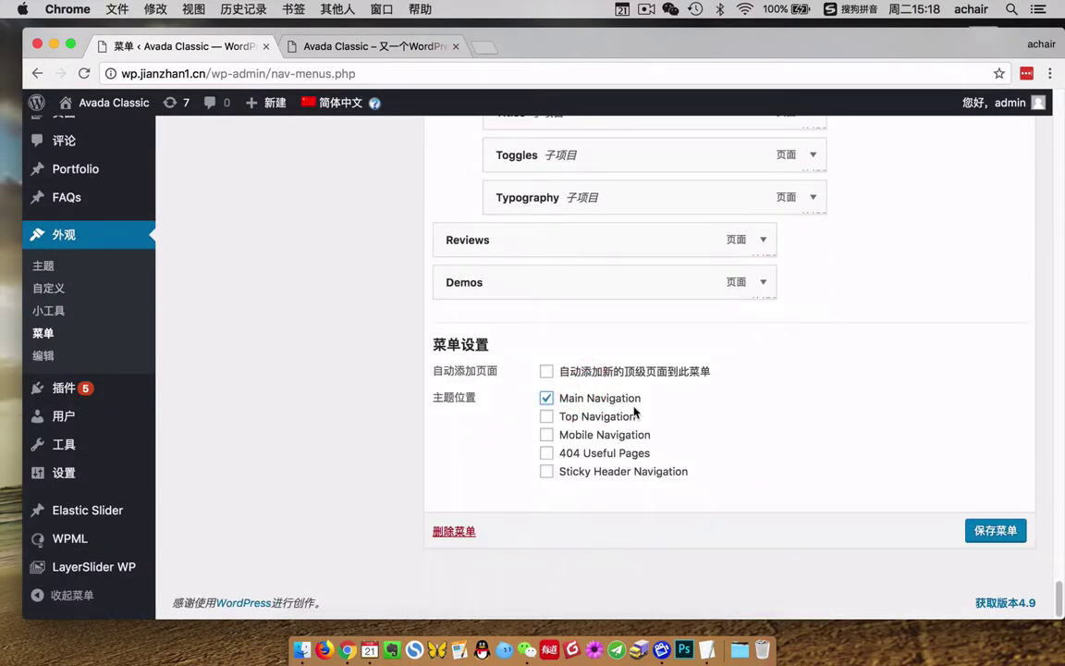
pyautogui.click(994, 530)
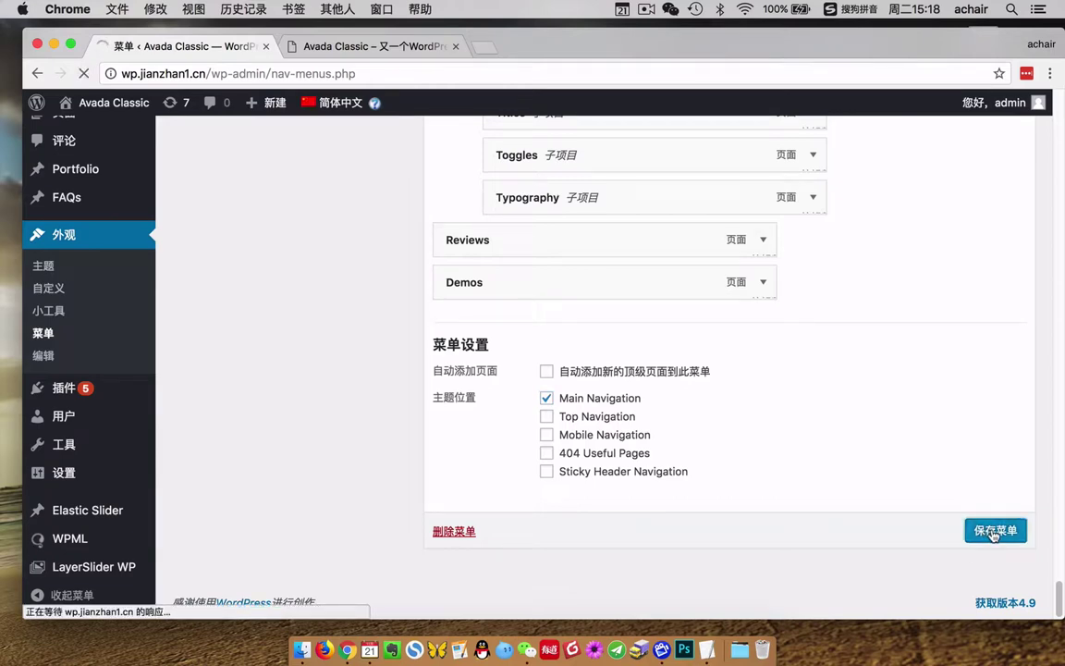
# Reload the site's front page to check the main navigation in the header.
pyautogui.click(352, 50)
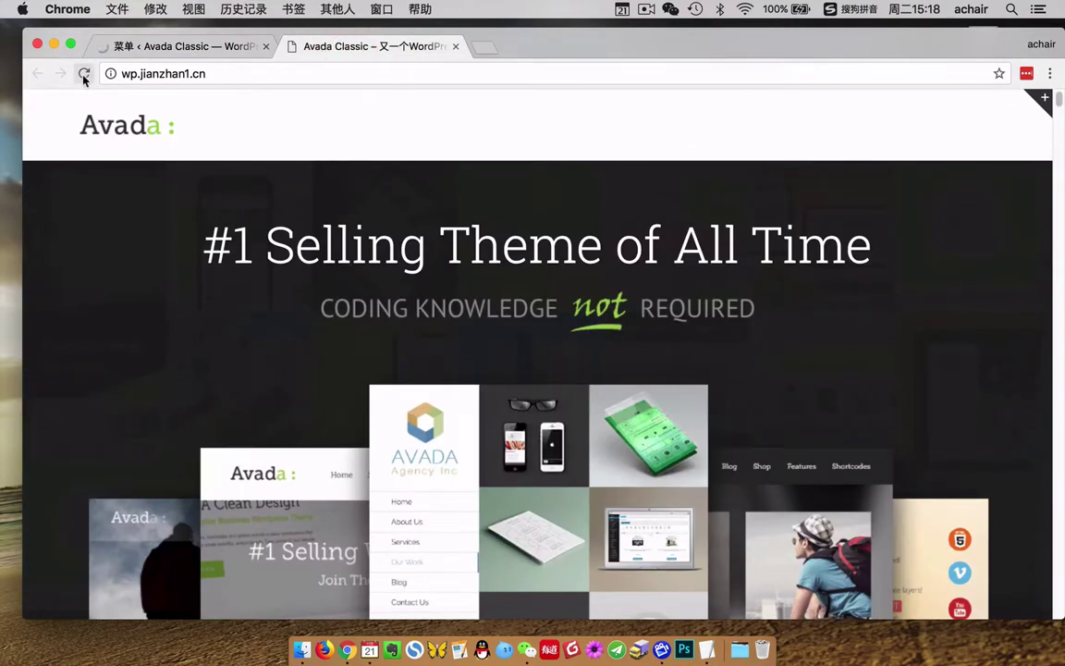
pyautogui.click(84, 74)
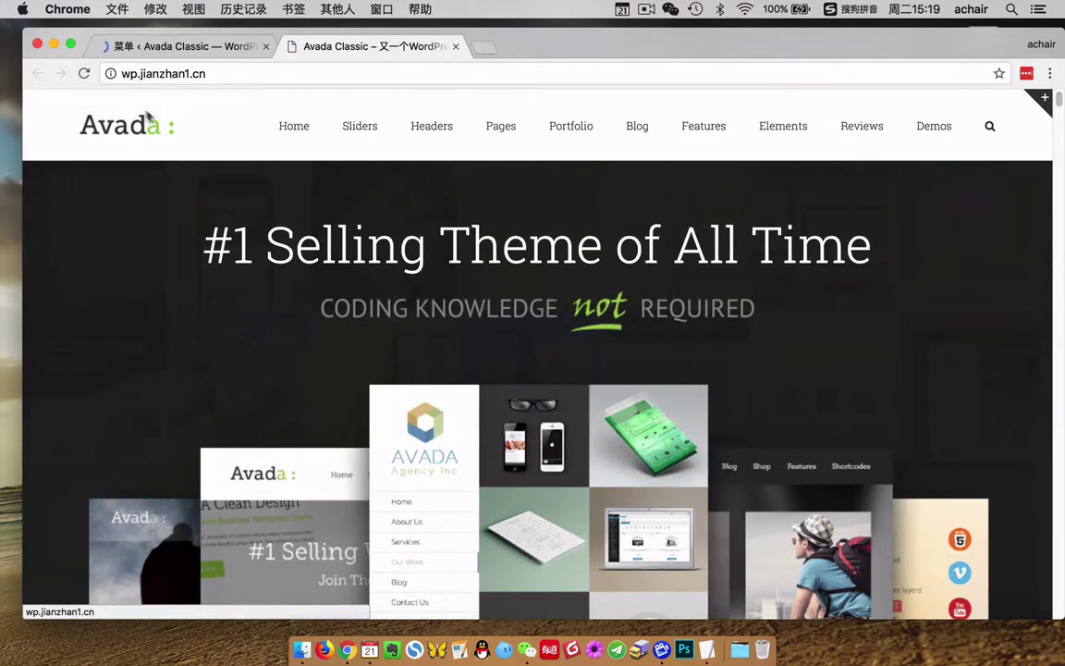
pyautogui.click(84, 74)
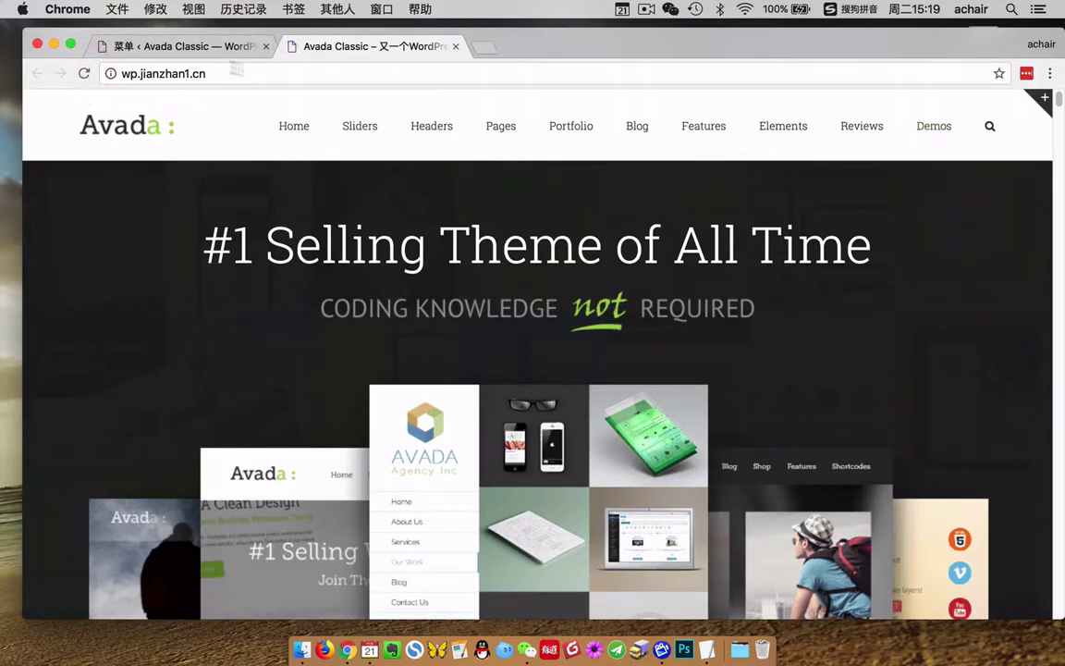
# Return to the WordPress admin and open the WPML language settings page (语言).
pyautogui.click(178, 46)
pyautogui.scroll(-15, 109, 347)
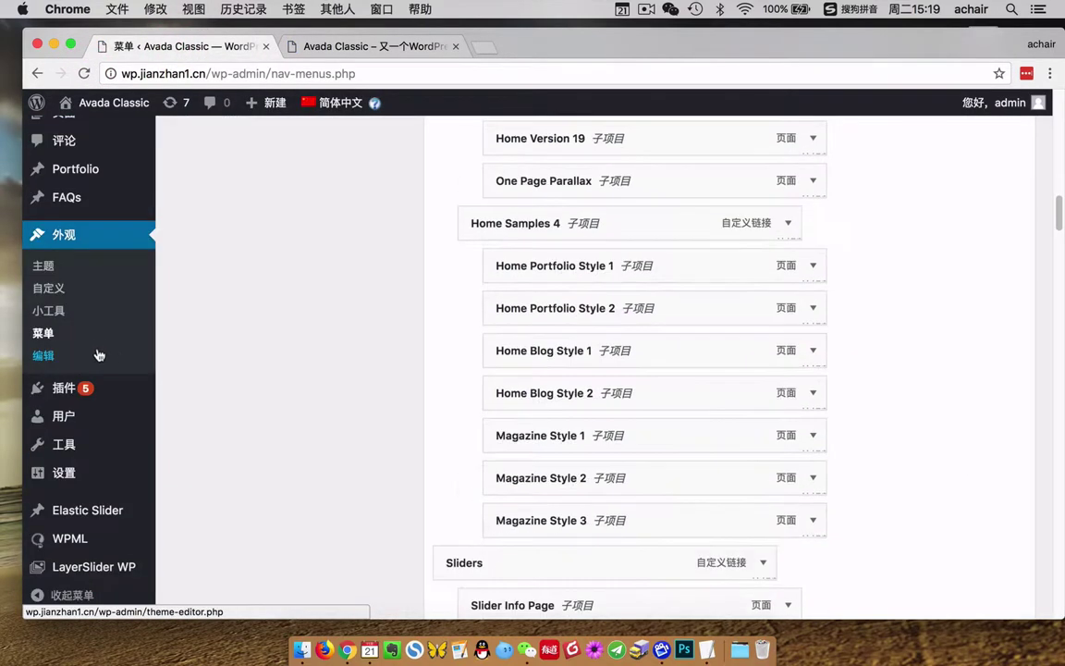
pyautogui.click(67, 546)
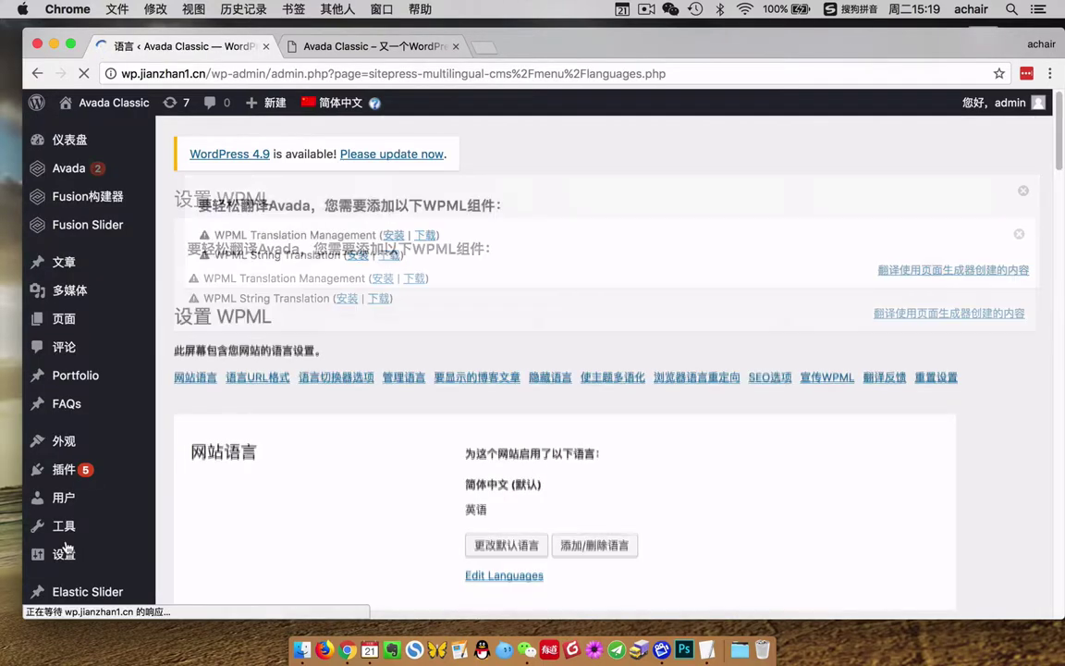
# Look through the WPML language settings, from the site languages down to the translation feedback and reset sections.
pyautogui.scroll(-4, 768, 466)
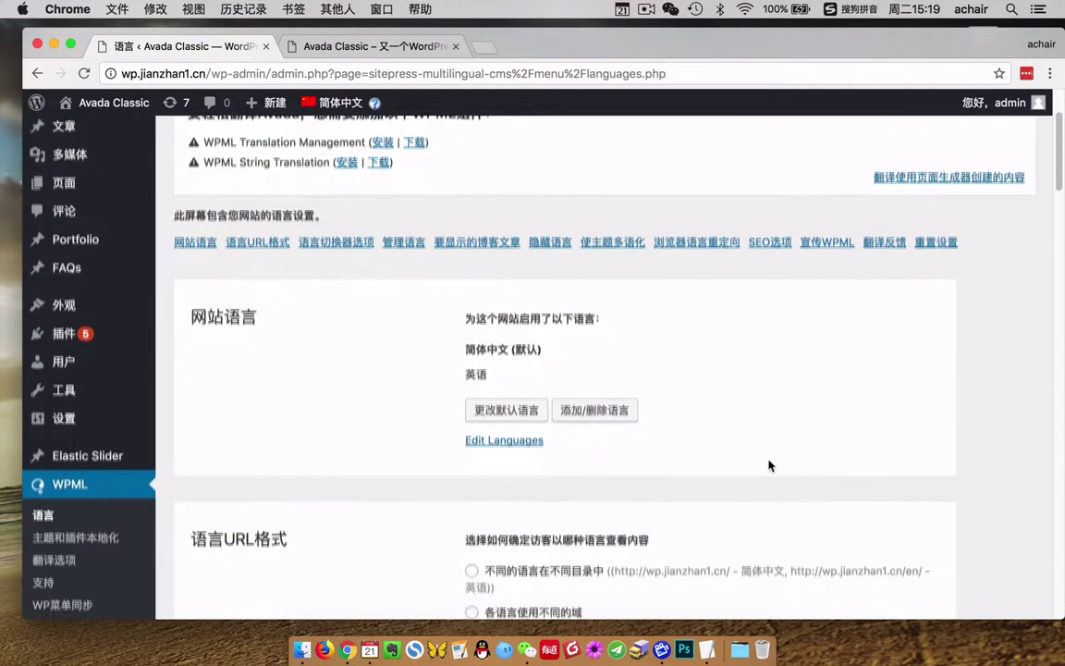
pyautogui.scroll(-20, 768, 466)
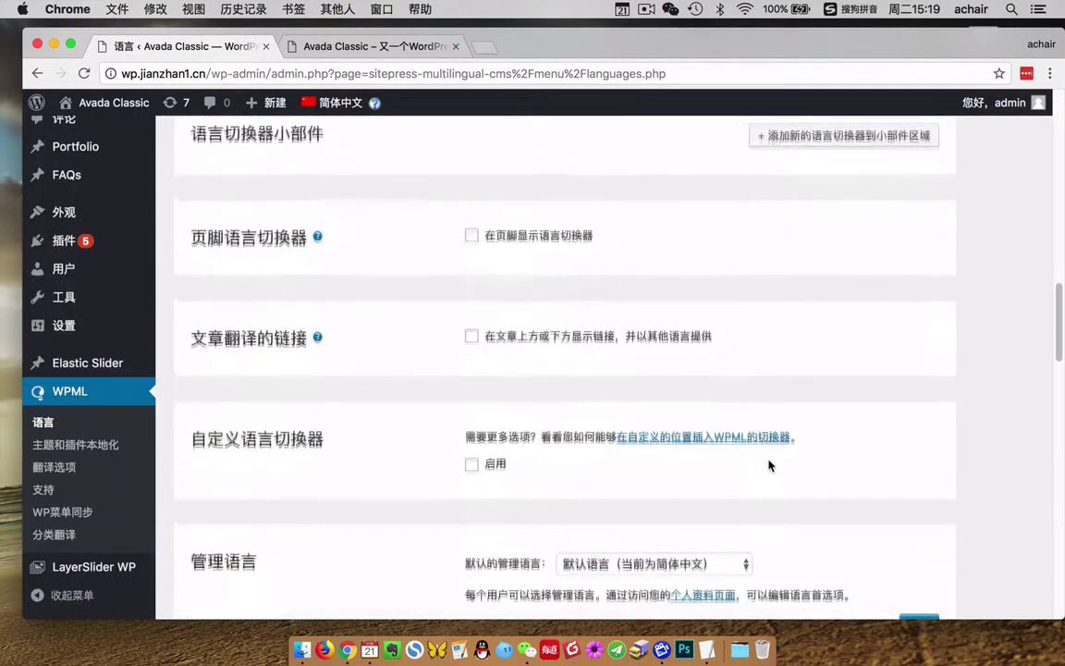
pyautogui.scroll(1, 566, 302)
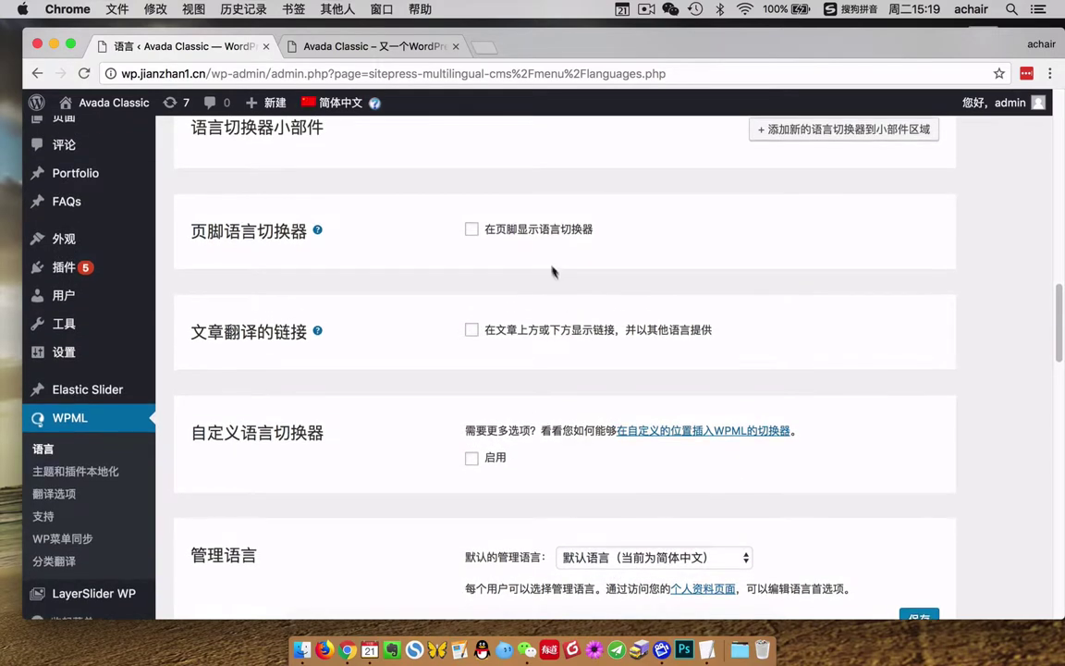
pyautogui.scroll(-6, 559, 374)
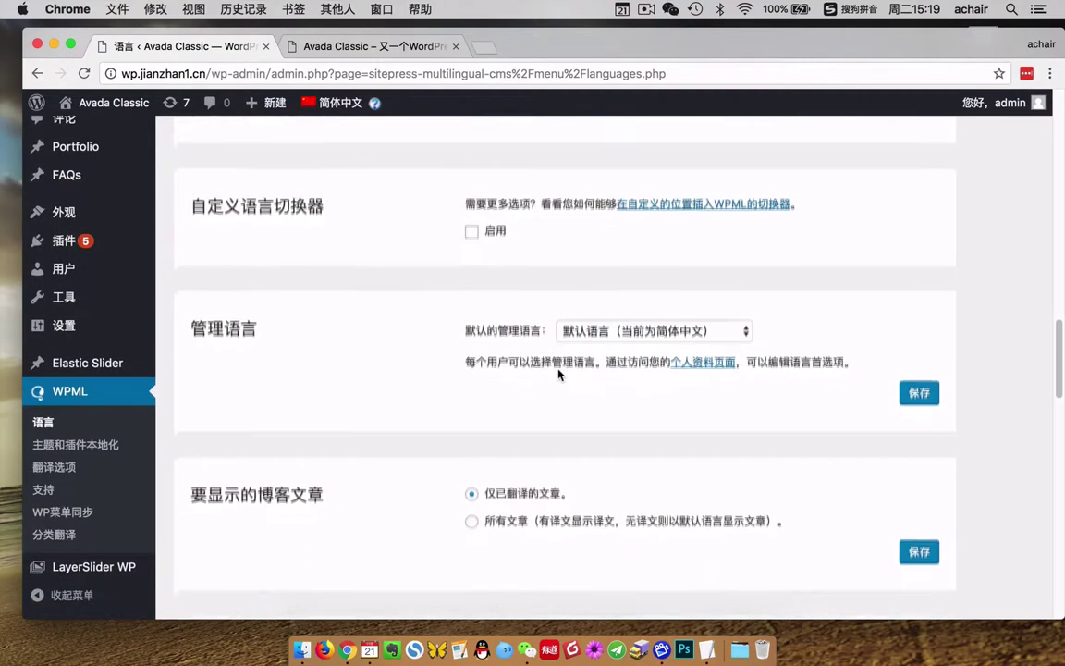
pyautogui.scroll(-9, 600, 357)
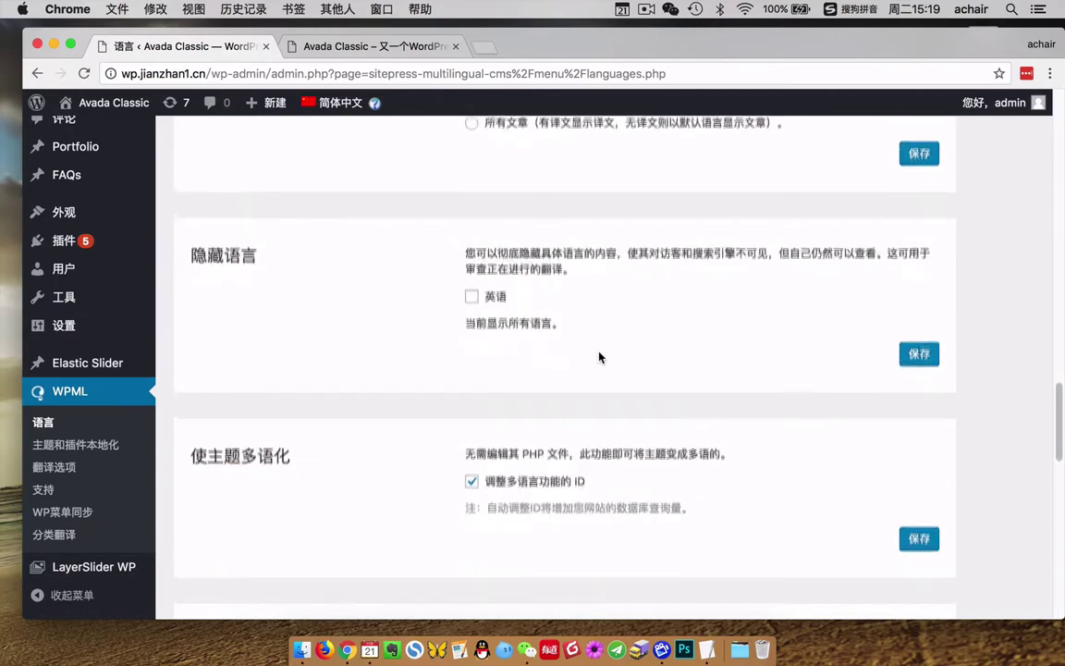
pyautogui.scroll(-11, 599, 357)
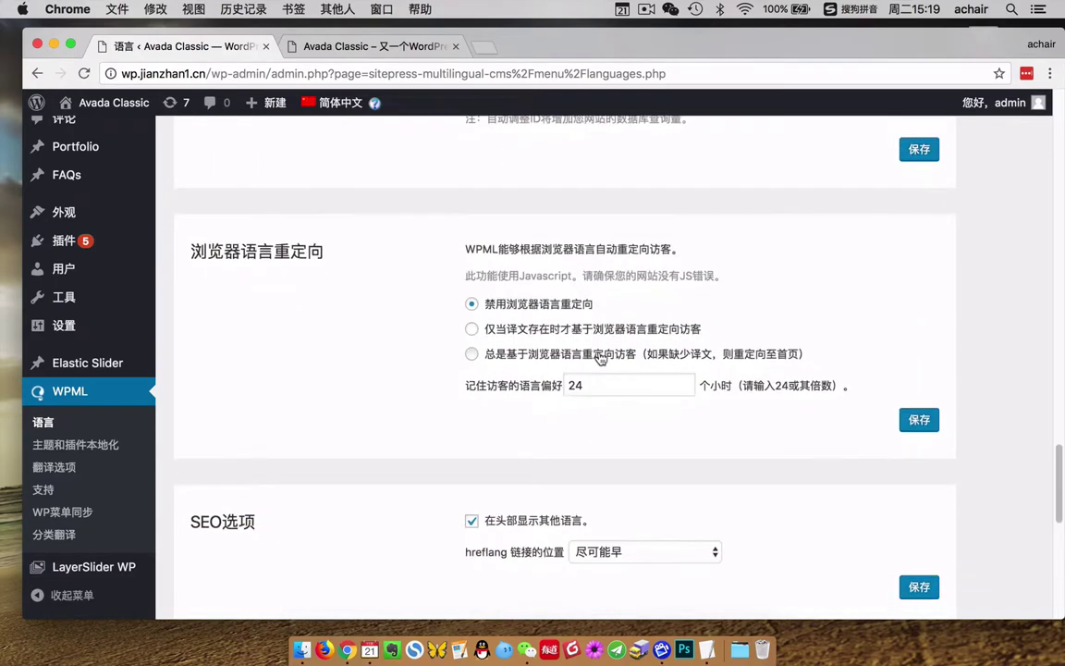
pyautogui.scroll(-11, 601, 358)
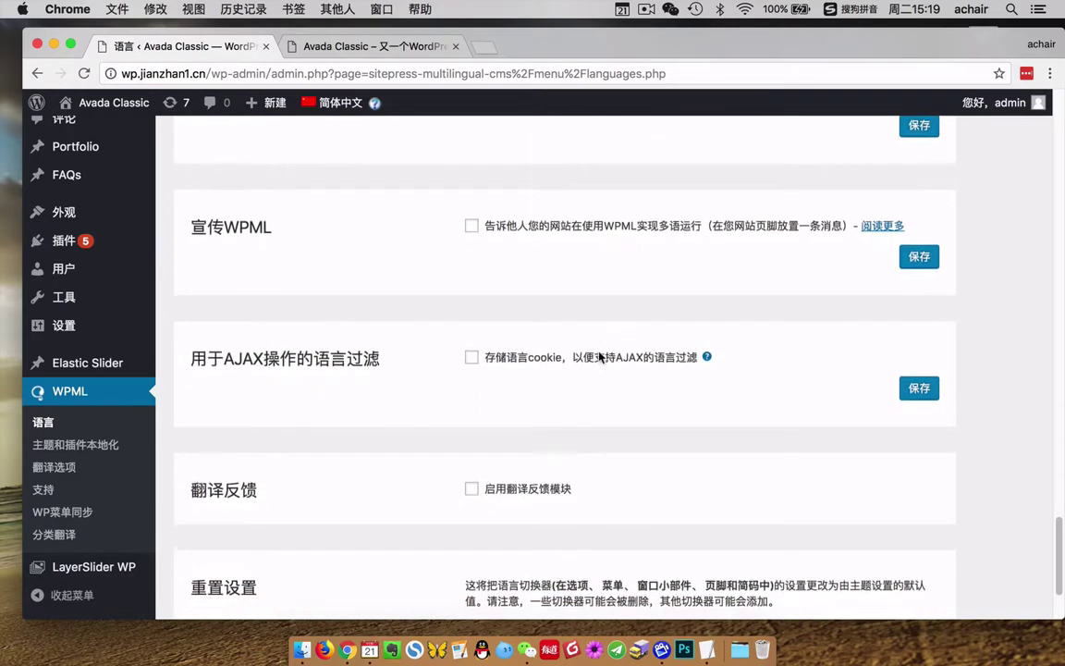
pyautogui.scroll(20, 600, 357)
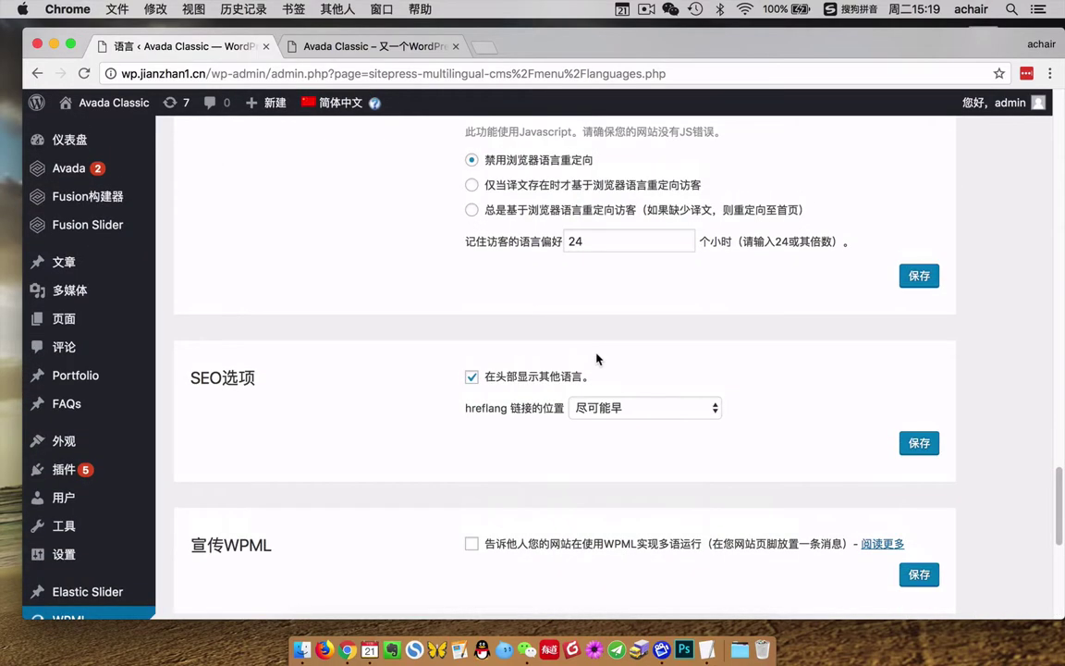
pyautogui.scroll(14, 542, 362)
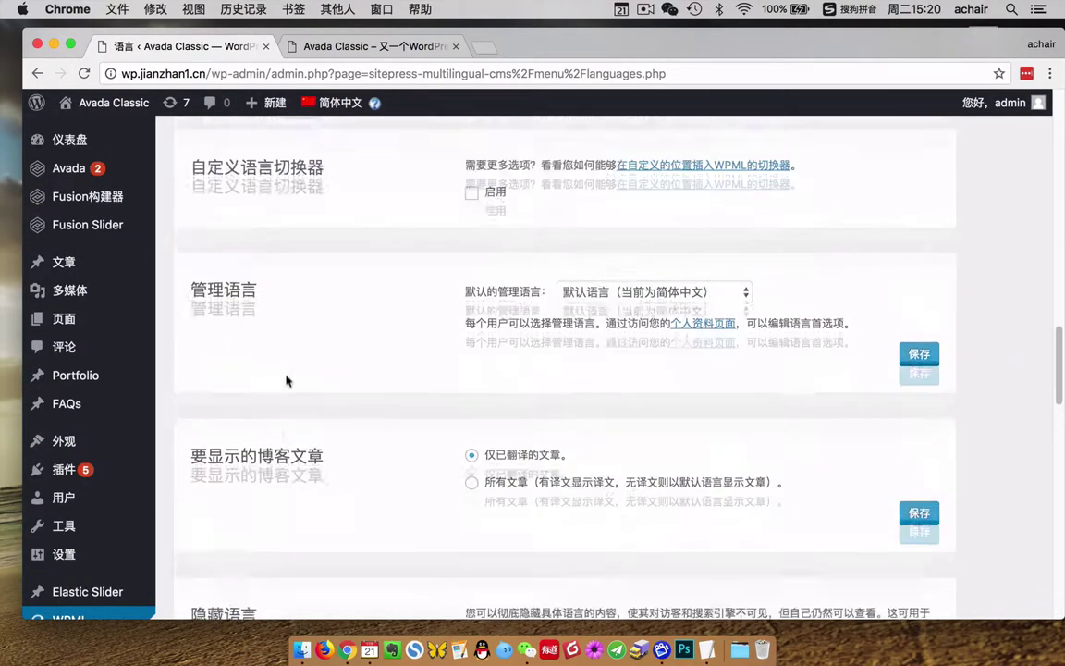
# Start adding a new language switcher to a menu (语言切换器新菜单) and choose Classic Main as its menu.
pyautogui.scroll(8, 280, 389)
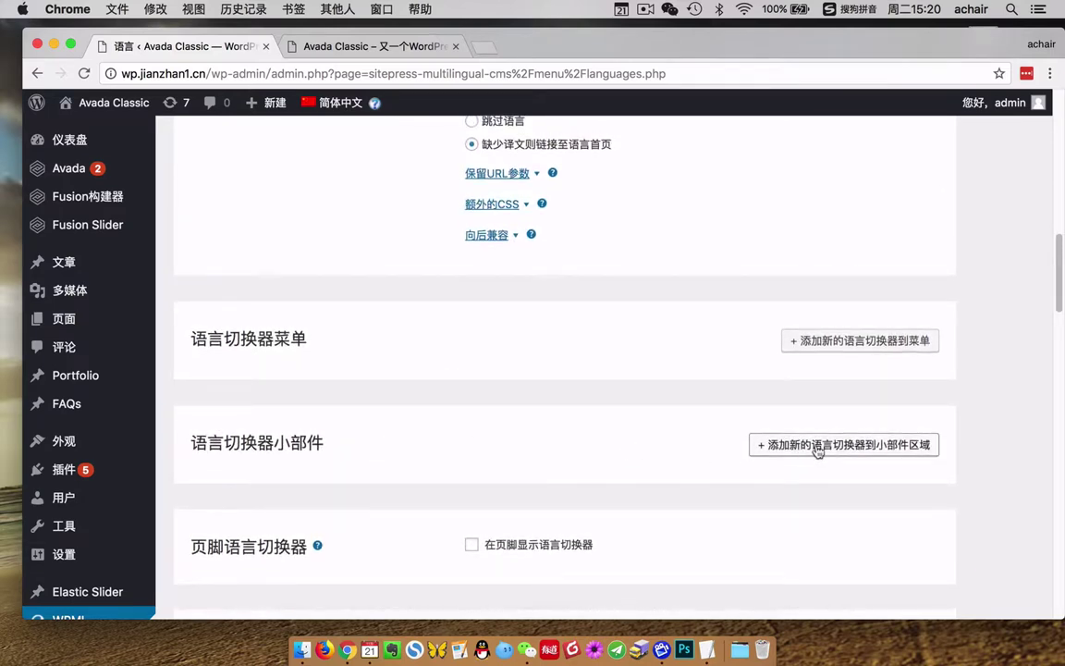
pyautogui.scroll(2, 818, 452)
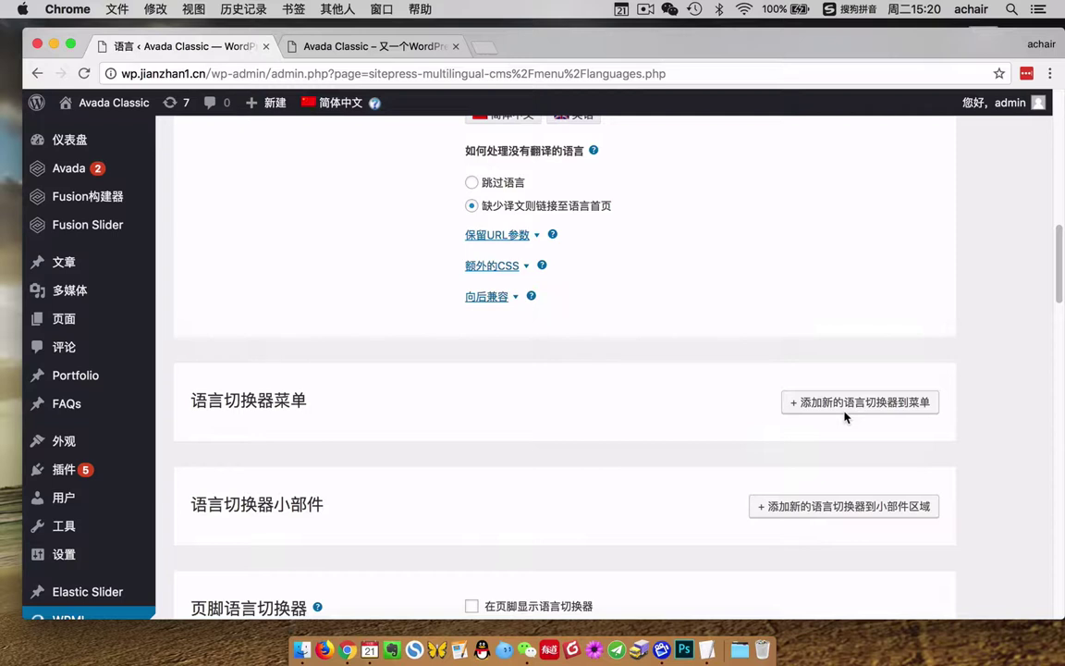
pyautogui.click(845, 403)
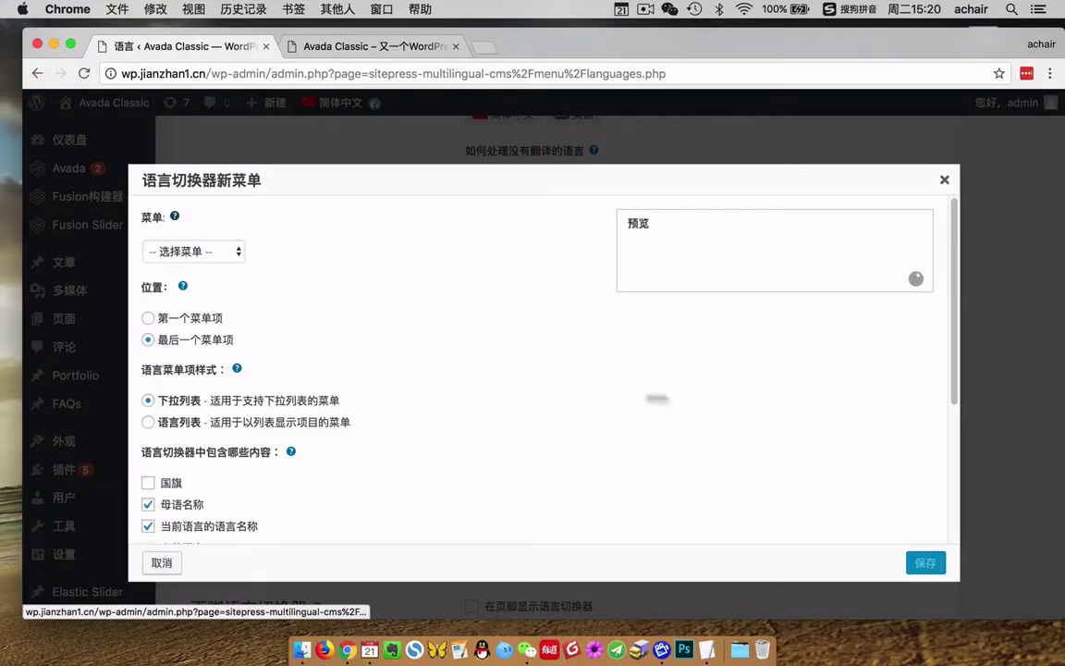
pyautogui.click(231, 249)
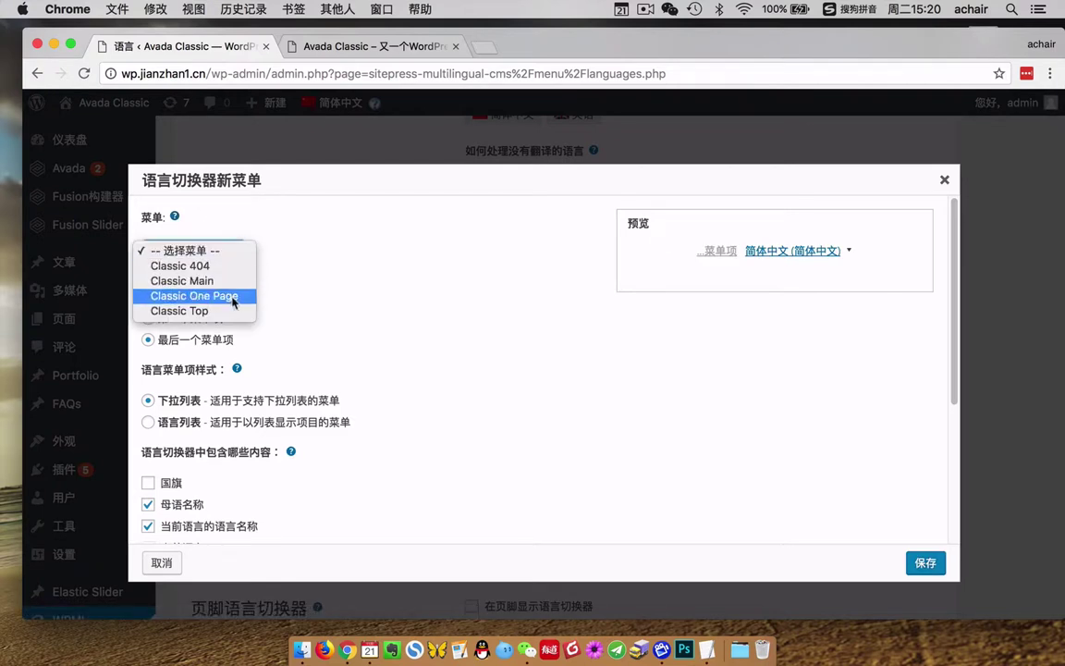
pyautogui.click(227, 280)
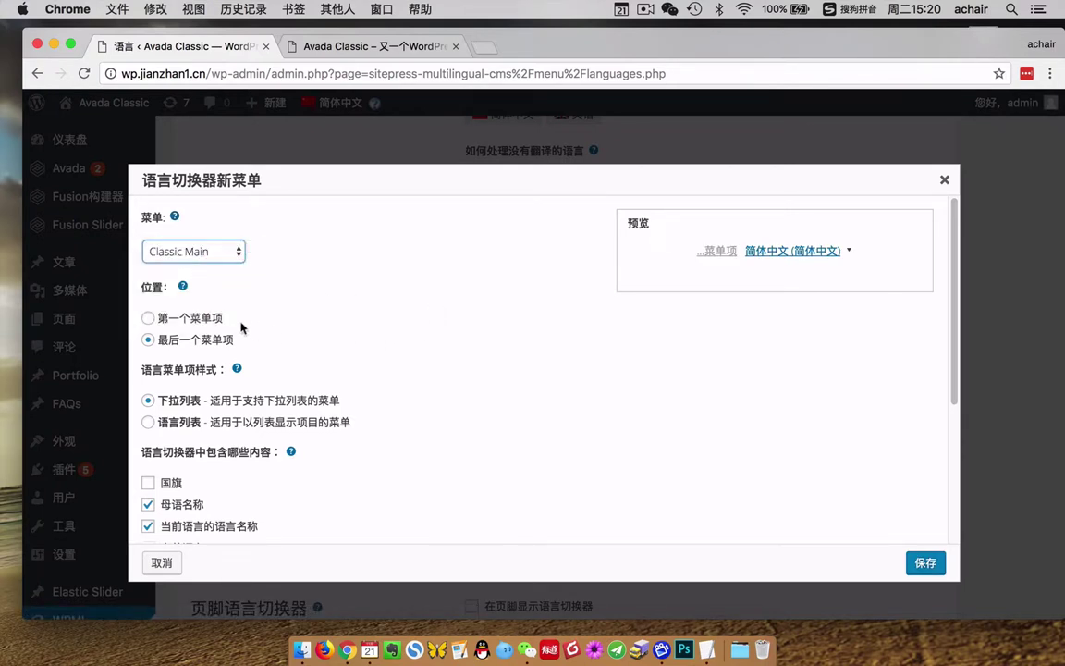
# Set the switcher's item style to the language list (语言列表), include the country flags (国旗), and save it.
pyautogui.scroll(-2, 232, 411)
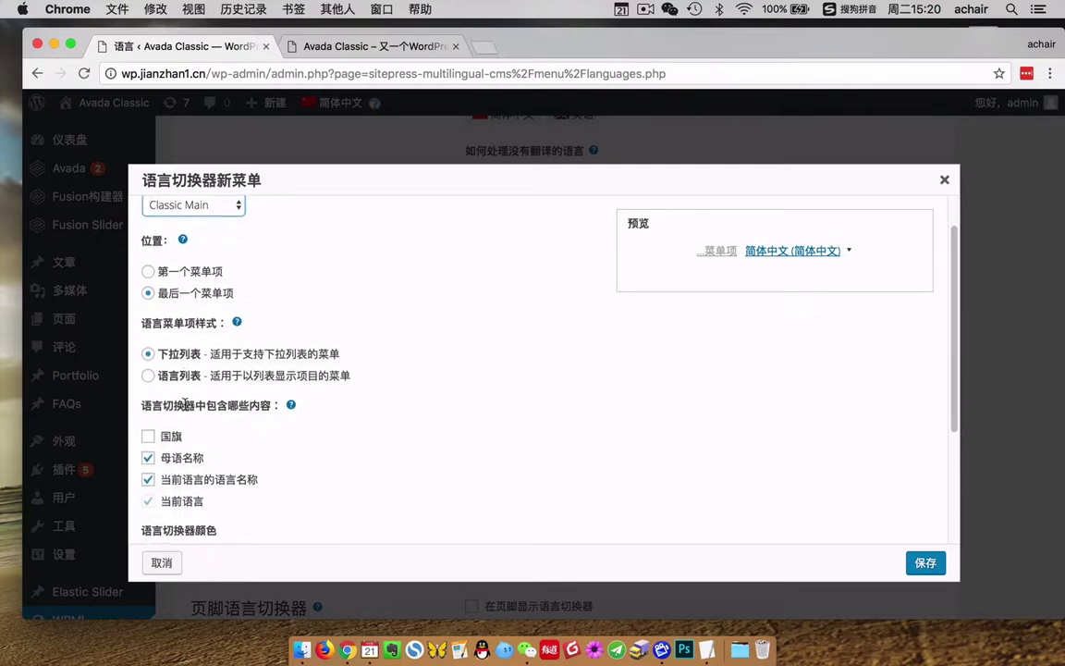
pyautogui.click(152, 374)
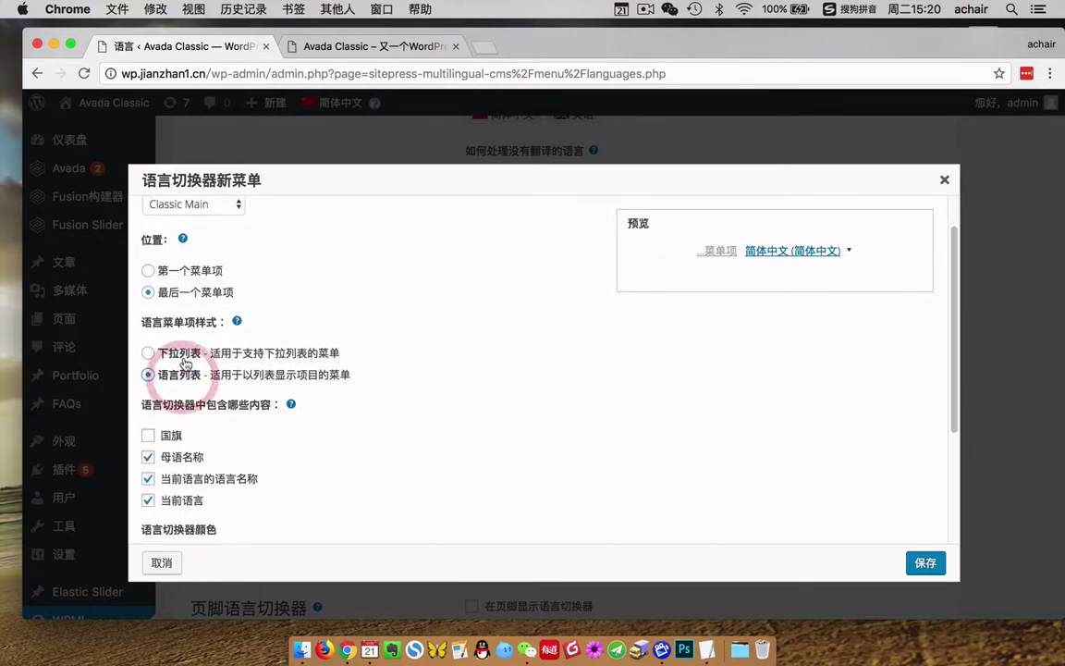
pyautogui.click(148, 435)
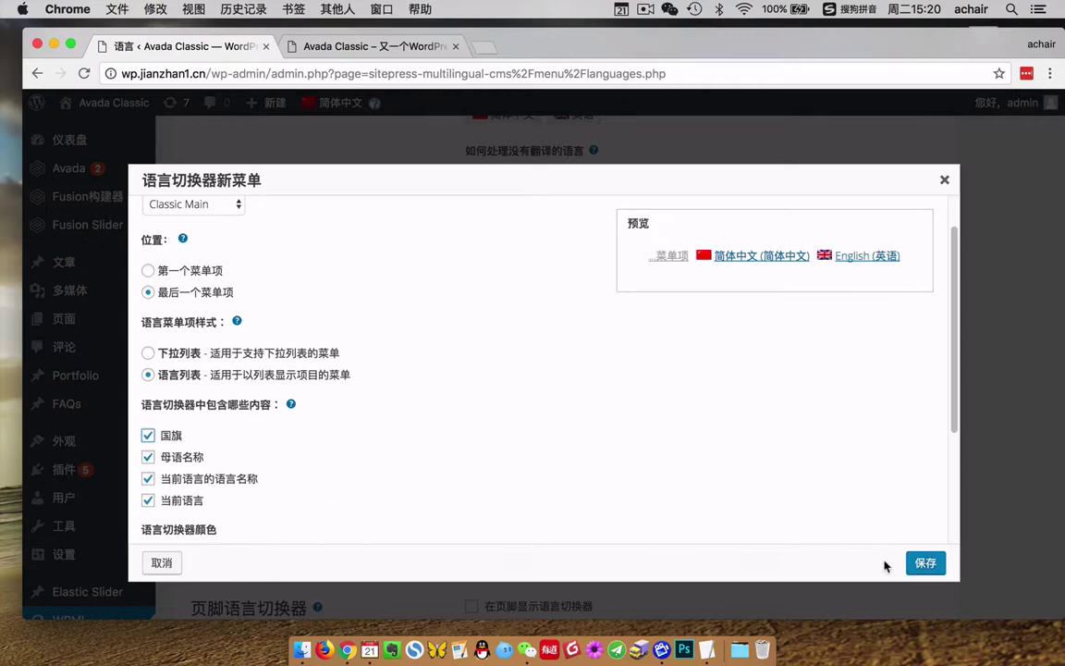
pyautogui.scroll(-5, 593, 493)
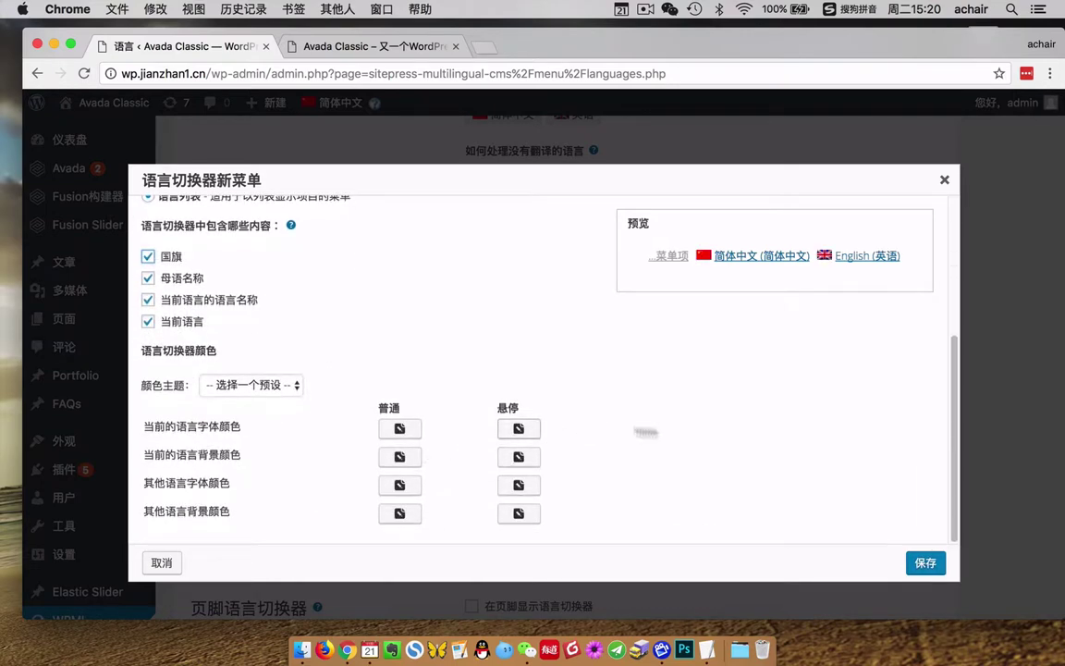
pyautogui.scroll(3, 860, 504)
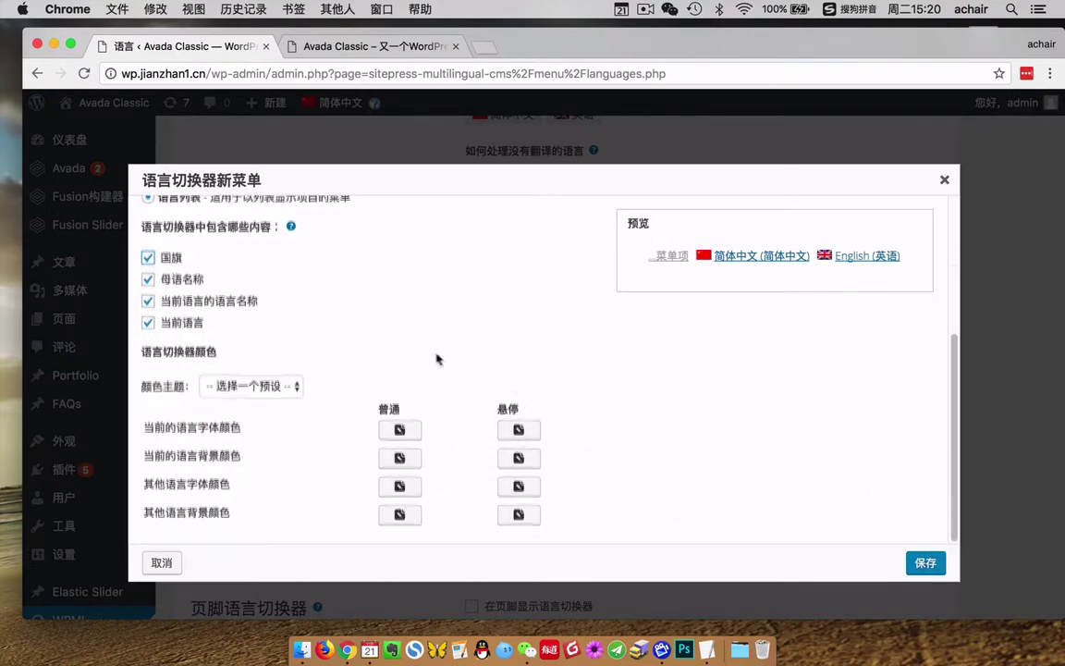
pyautogui.click(927, 561)
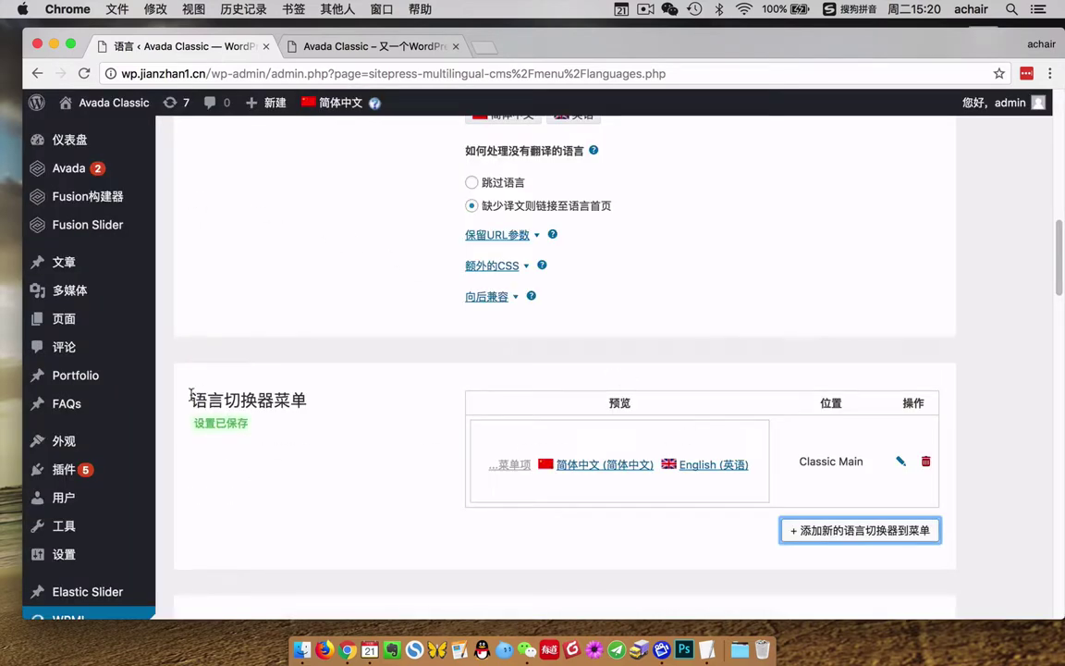
# Reload the site's front page to check the language switcher in the main navigation.
pyautogui.moveTo(189, 395); pyautogui.dragTo(300, 397)
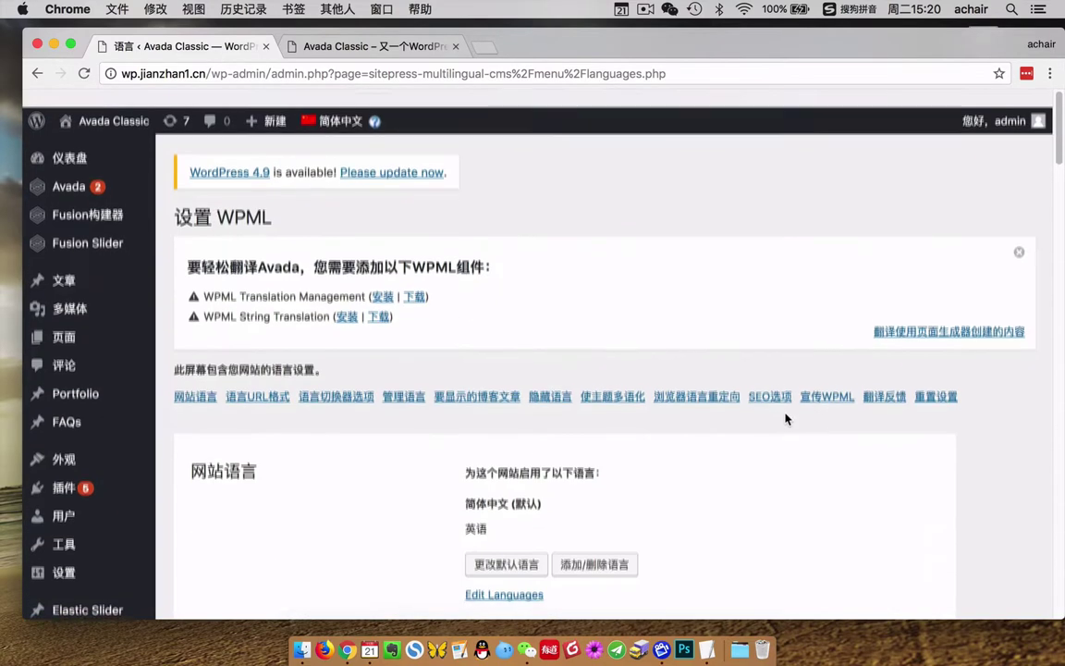
pyautogui.scroll(-3, 785, 389)
pyautogui.click(368, 45)
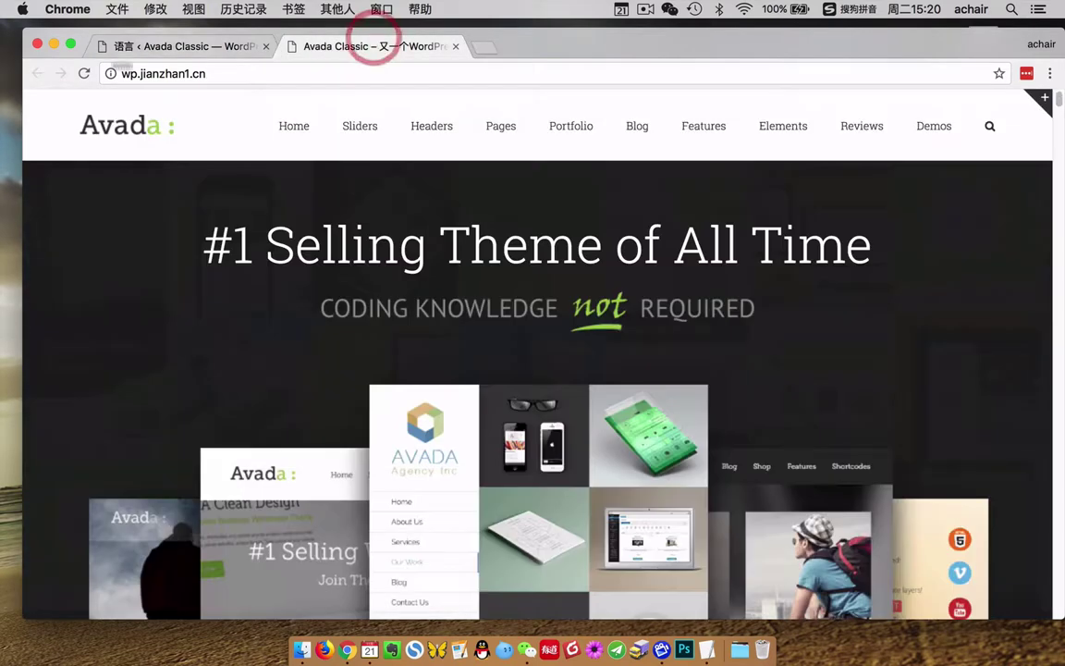
pyautogui.click(82, 74)
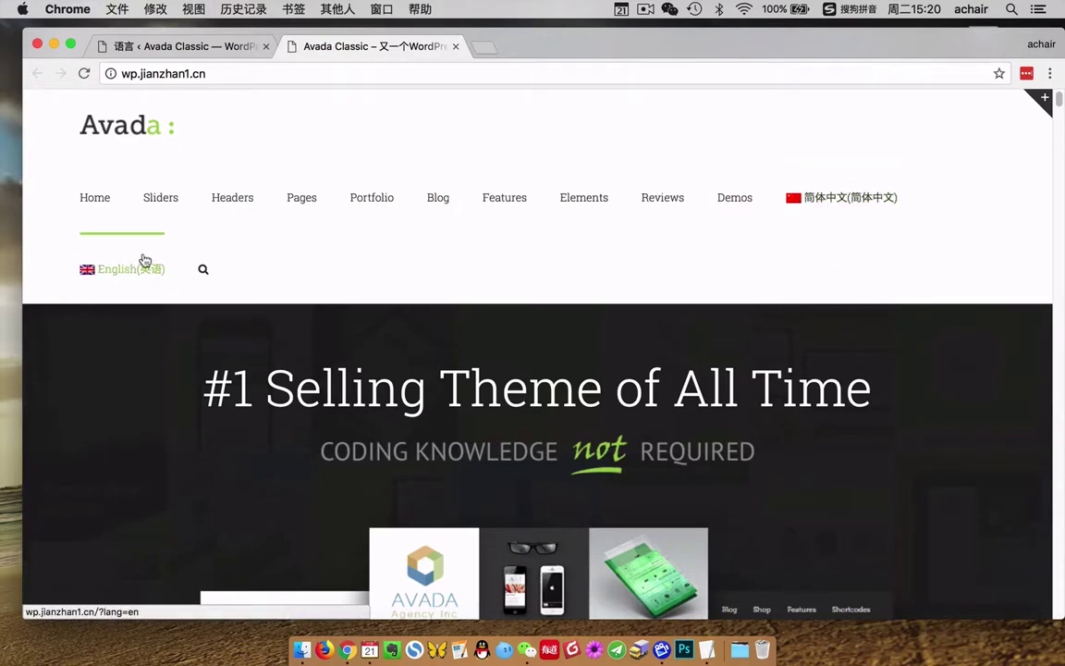
# Edit the Classic Main language switcher in the WPML settings to exclude 母语名称 and 当前语言的语言名称, and save it.
pyautogui.click(204, 48)
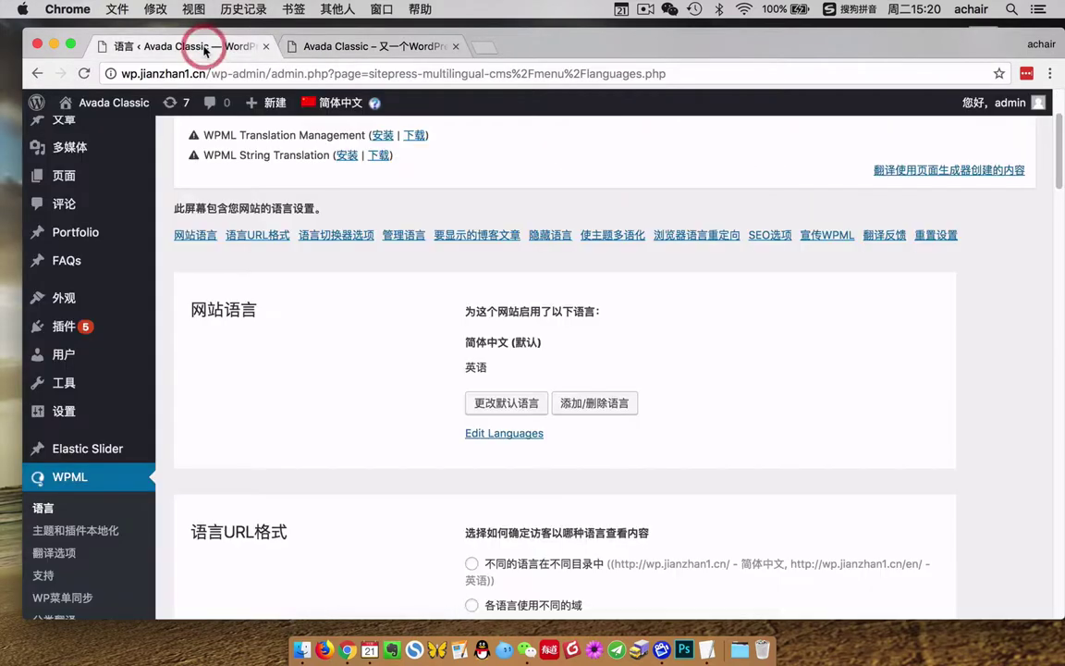
pyautogui.scroll(-15, 773, 459)
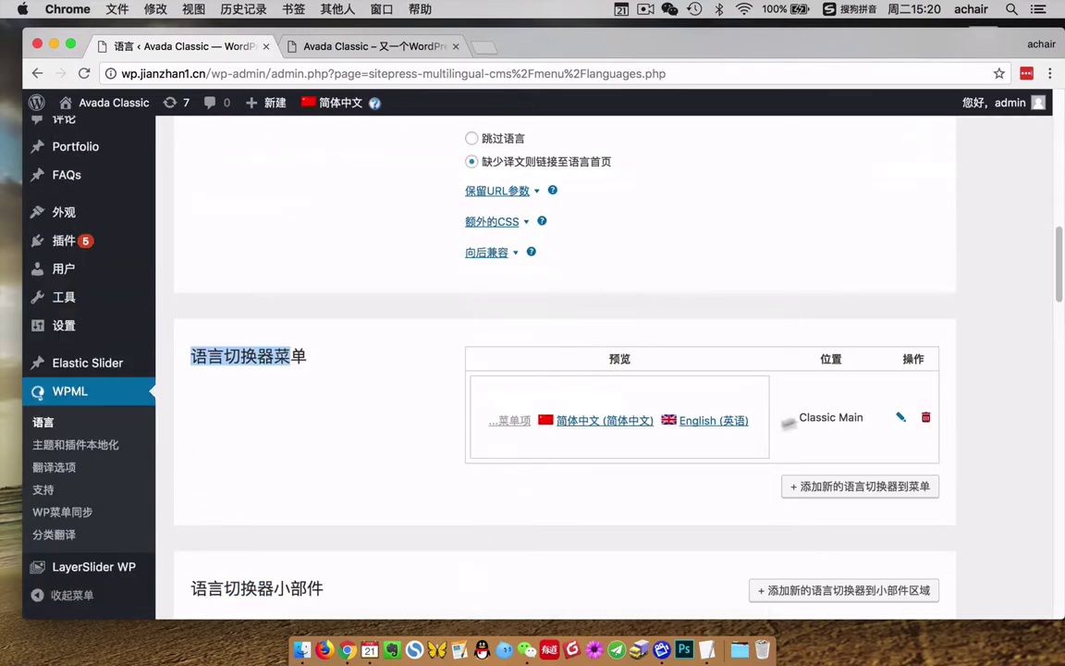
pyautogui.click(901, 417)
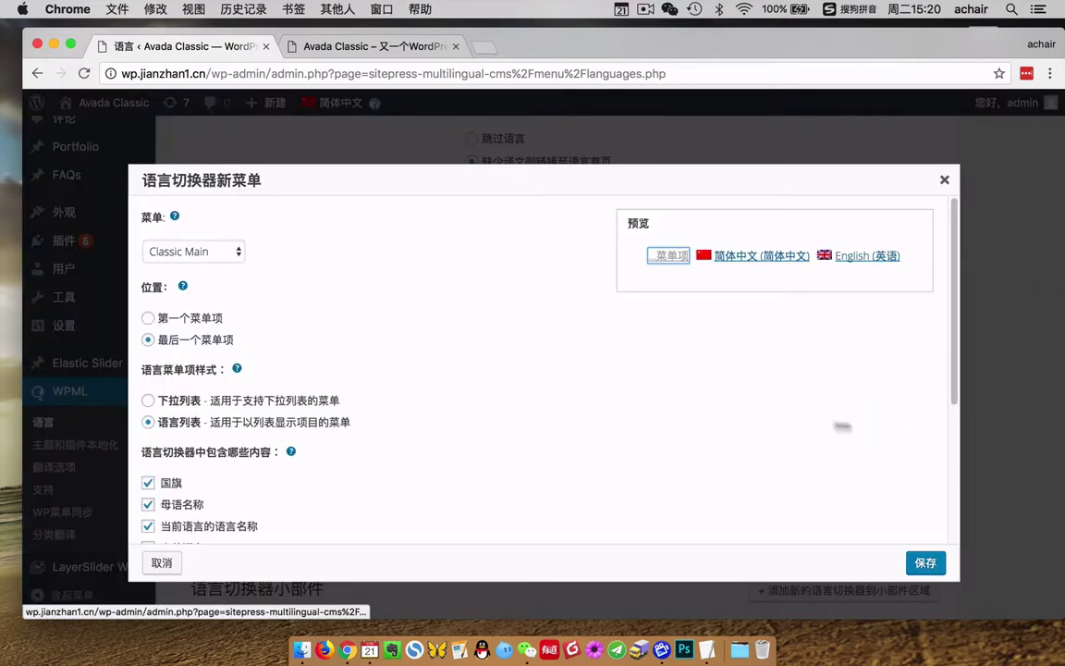
pyautogui.scroll(-1, 256, 457)
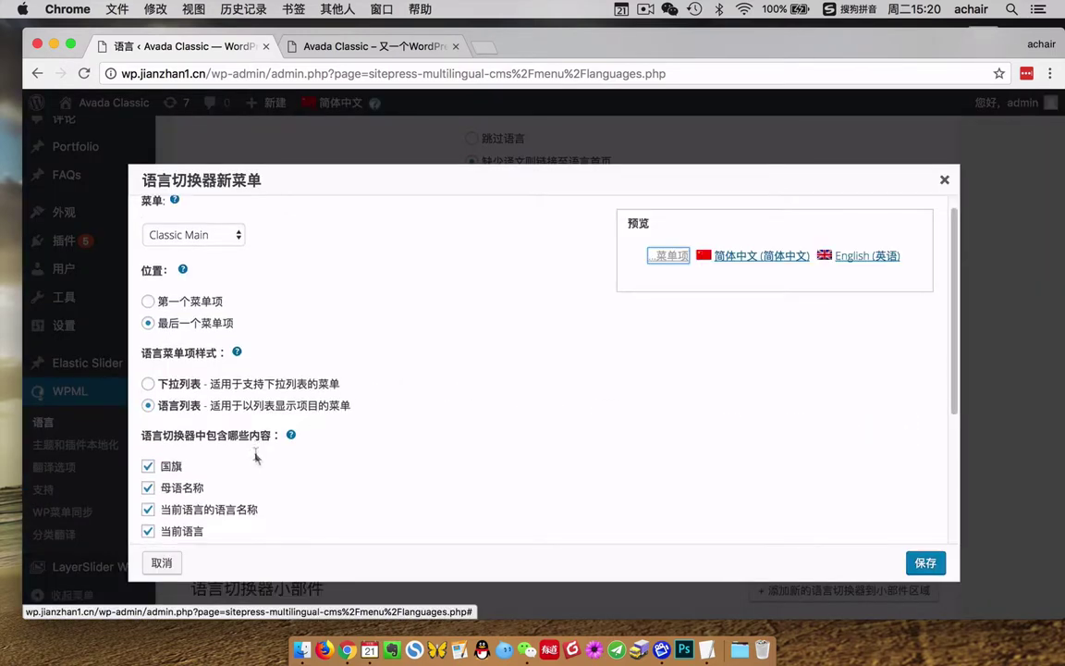
pyautogui.click(179, 491)
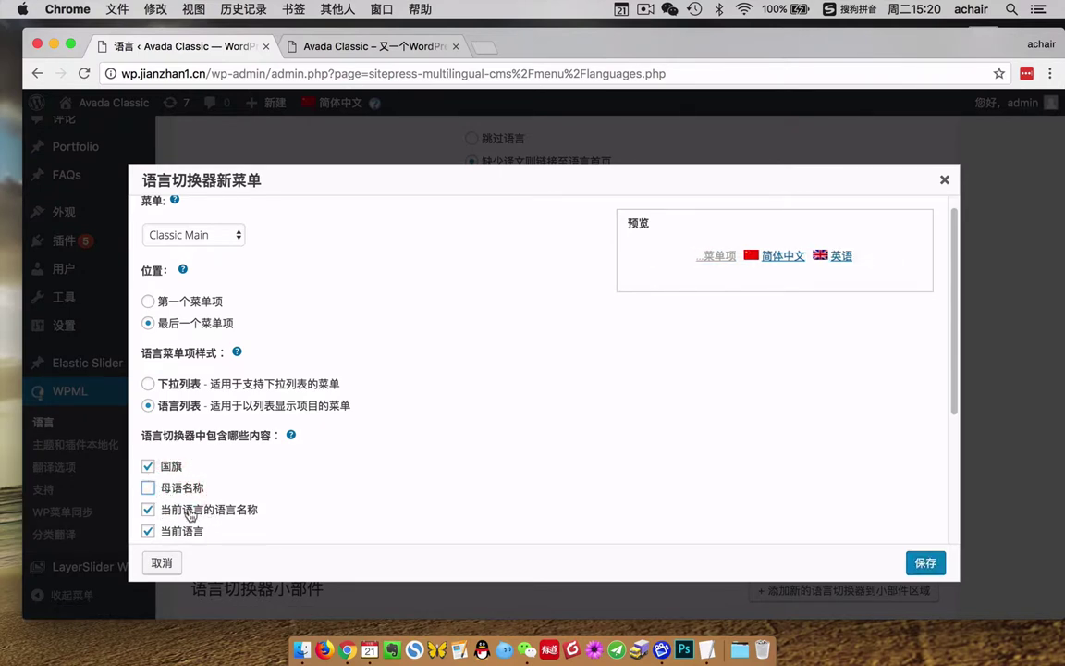
pyautogui.click(188, 511)
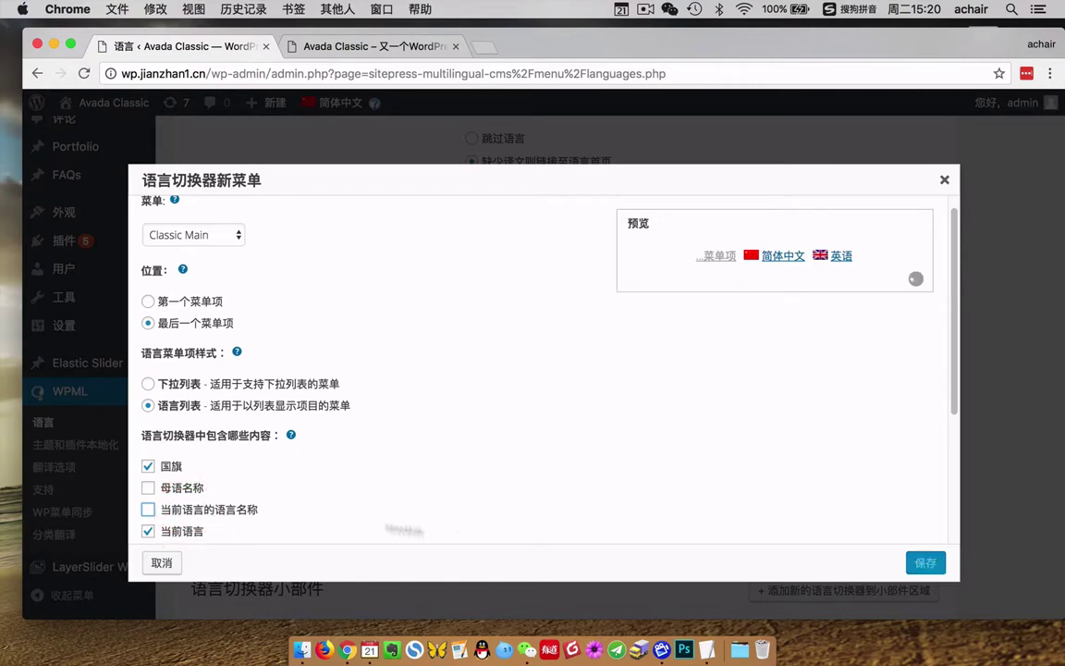
pyautogui.click(926, 565)
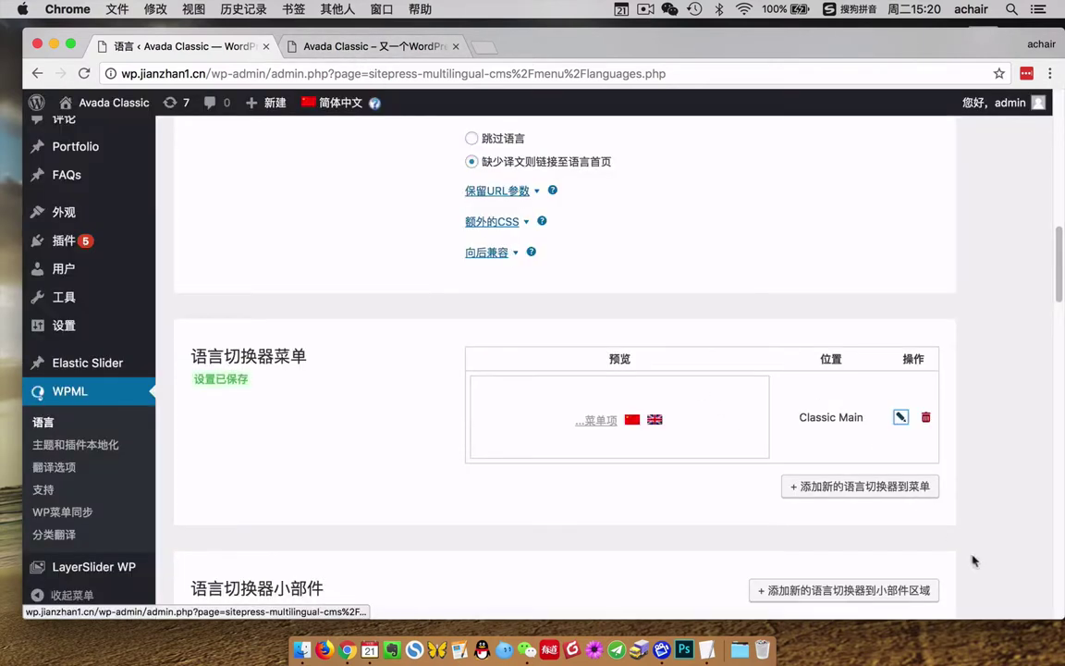
# Test the English flag link in the front page's header and return to the language switcher options in WPML.
pyautogui.click(331, 45)
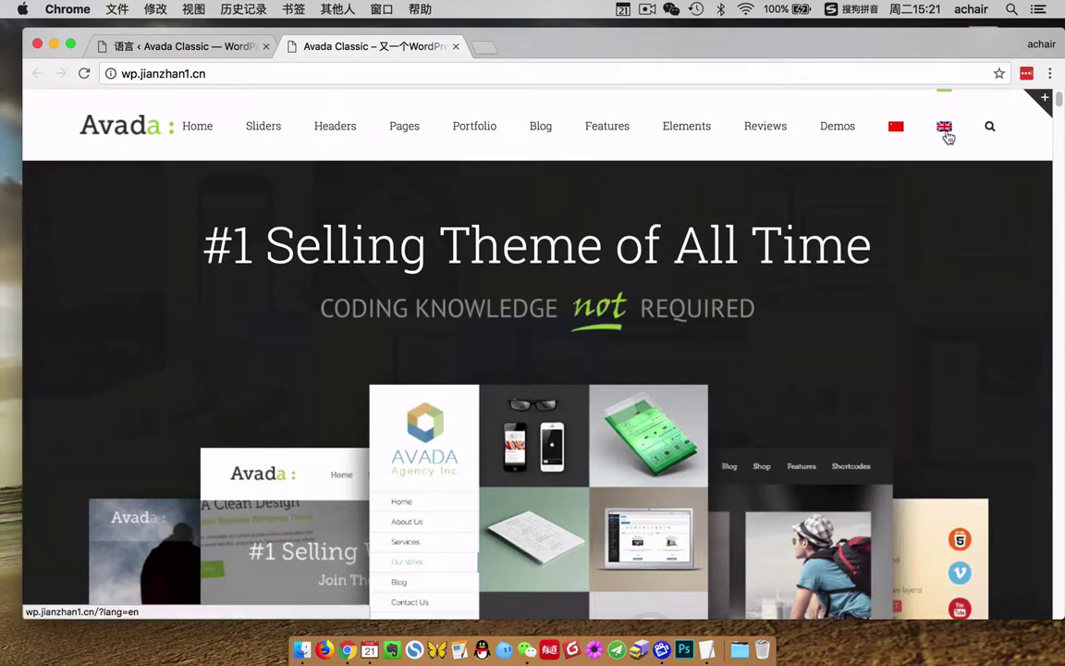
pyautogui.click(946, 129)
pyautogui.click(211, 46)
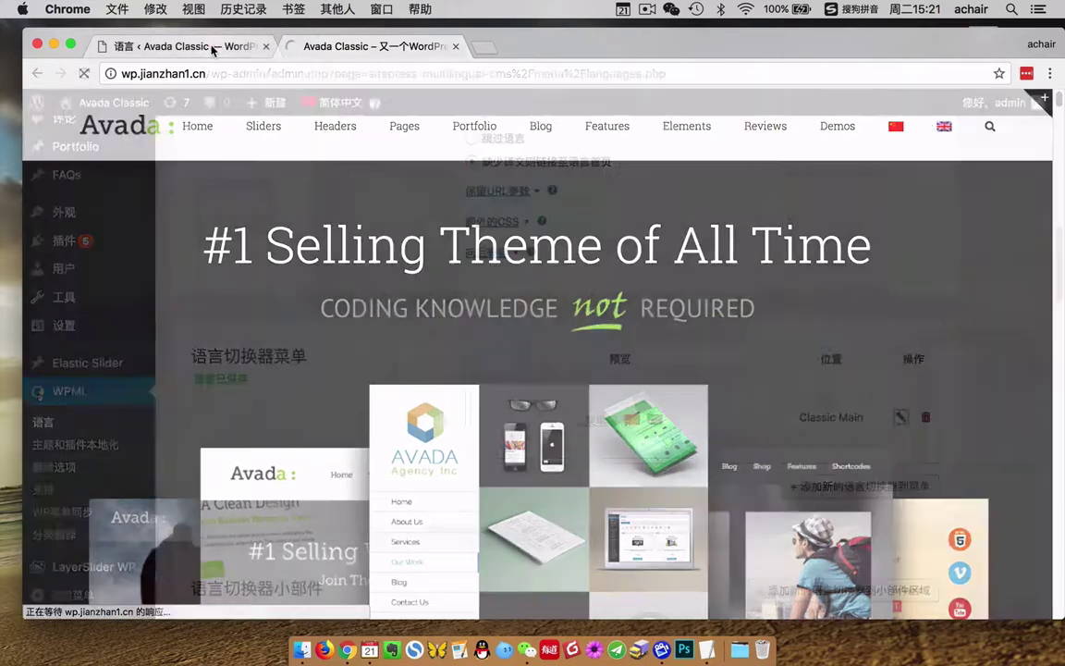
pyautogui.scroll(3, 528, 340)
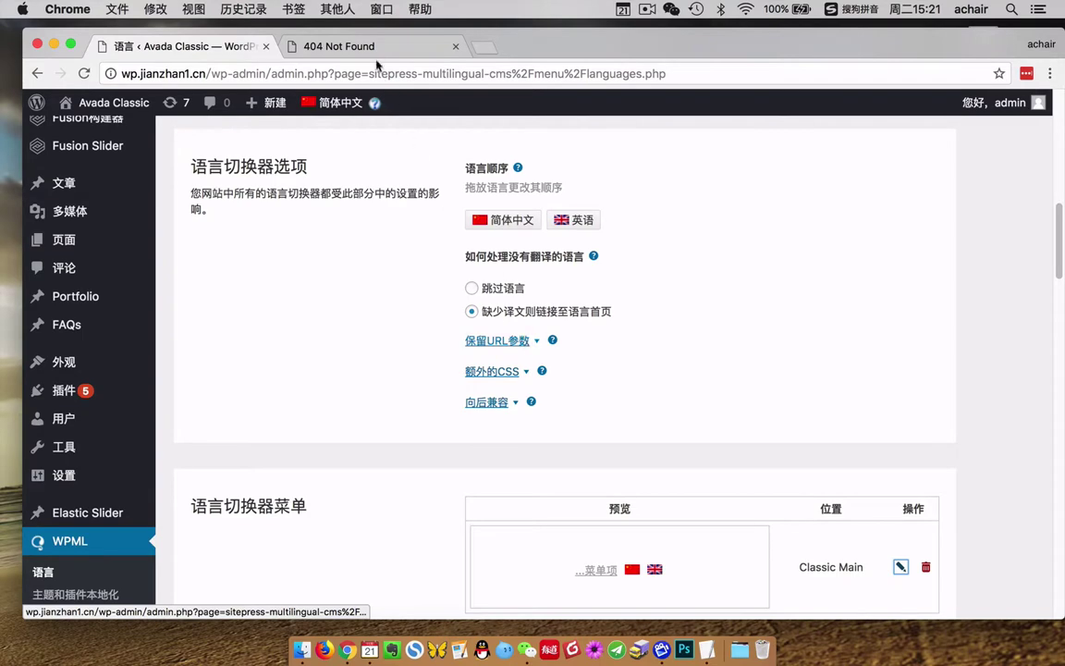
# Check the English page's URL in the front-end tab and return to the 语言URL格式 section of the WPML settings.
pyautogui.click(340, 46)
pyautogui.moveTo(266, 74); pyautogui.dragTo(211, 67)
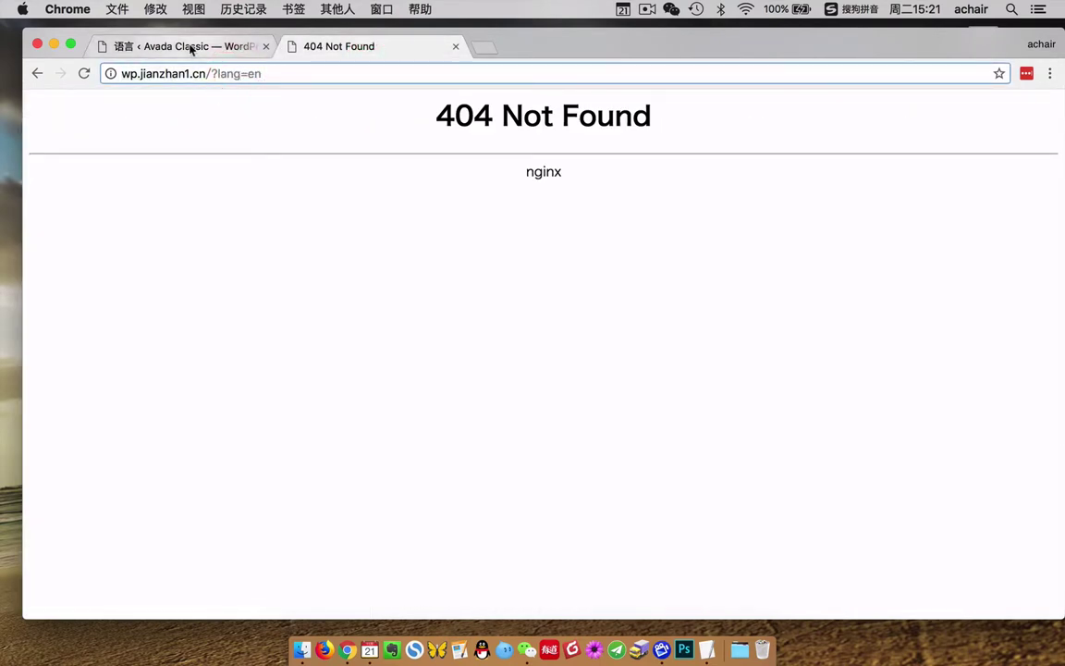
pyautogui.click(190, 46)
pyautogui.scroll(3, 361, 269)
pyautogui.scroll(2, 361, 269)
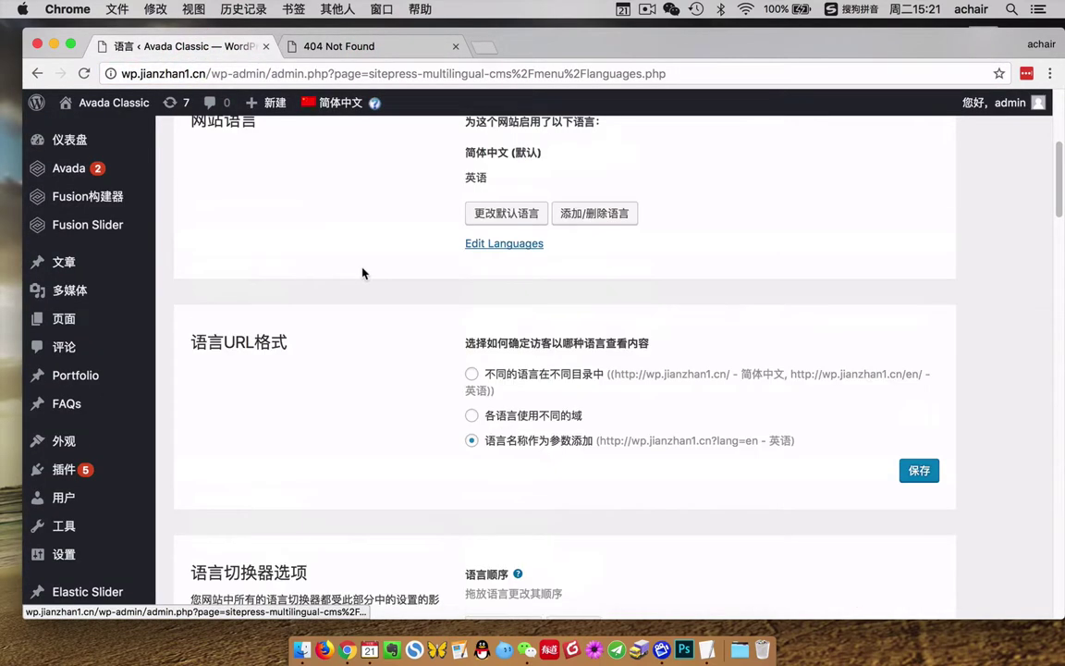
# Try the 不同的语言在不同目录中 URL format, and go back to 语言名称作为参数添加.
pyautogui.click(516, 377)
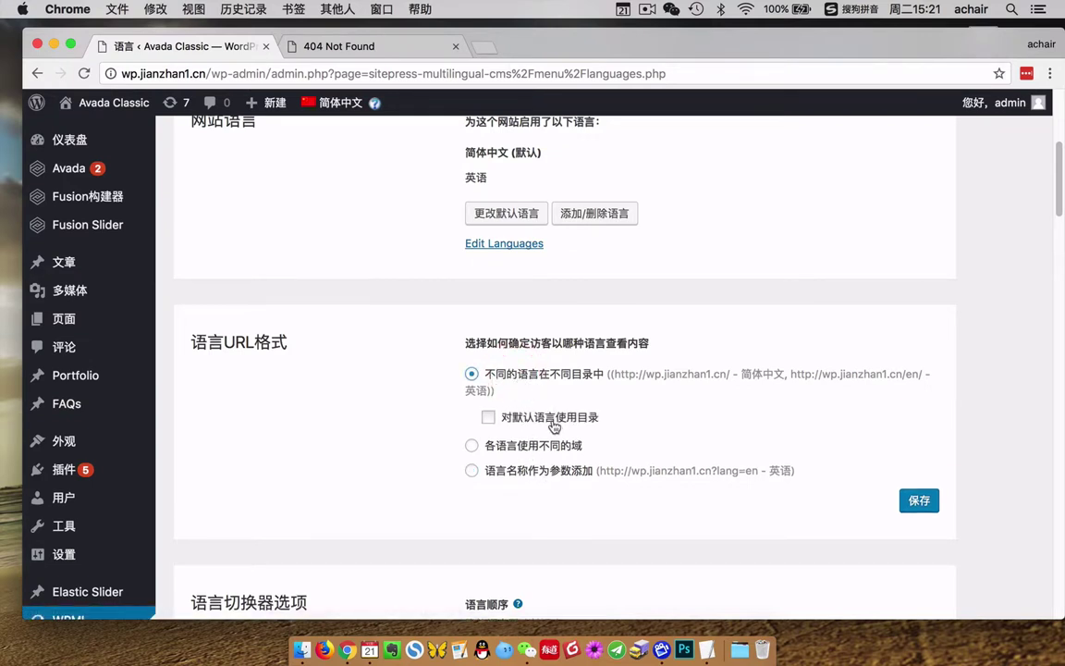
pyautogui.click(554, 421)
pyautogui.click(552, 472)
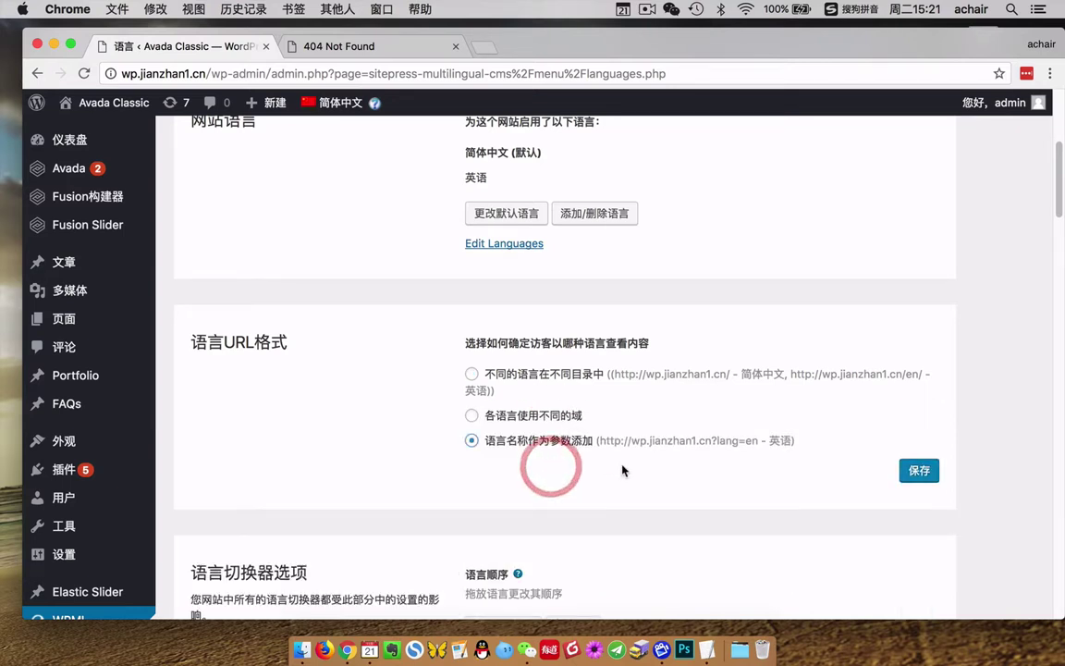
# Enable 在页脚显示语言切换器 under 页脚语言切换器 and save the footer switcher with the Horizontal List style and all contents included.
pyautogui.scroll(-2, 658, 425)
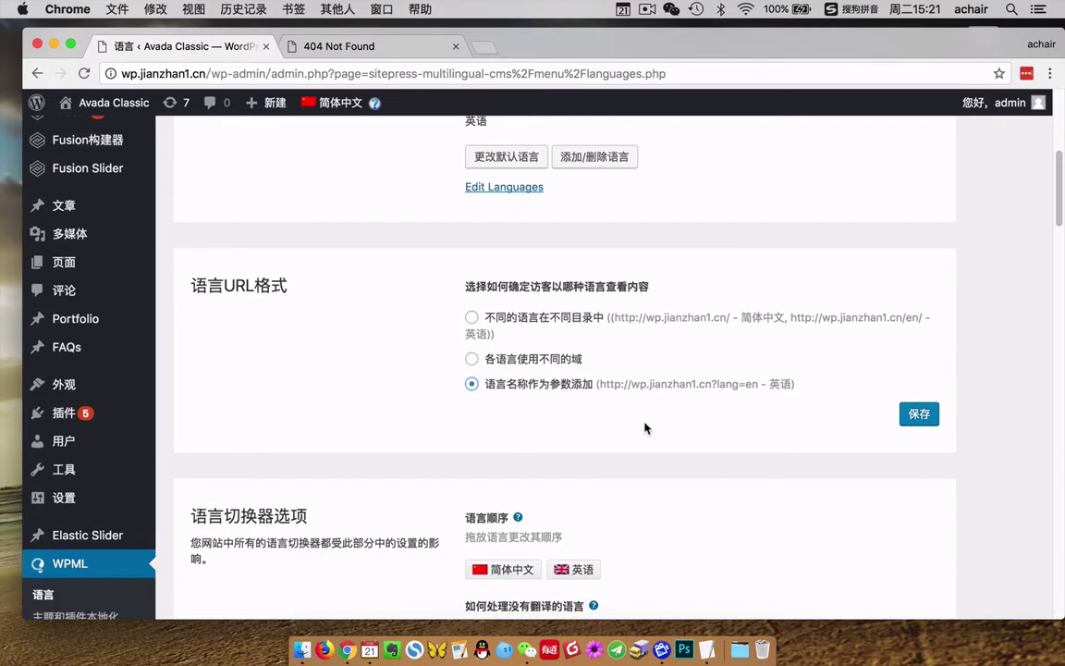
pyautogui.scroll(-10, 648, 427)
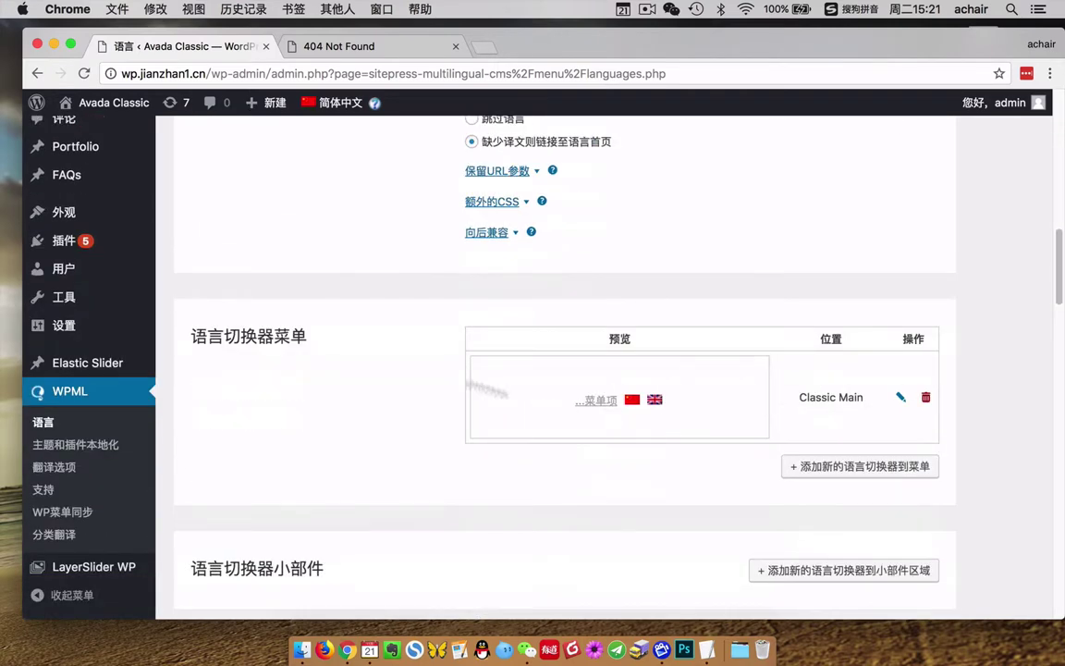
pyautogui.moveTo(200, 338); pyautogui.dragTo(288, 338)
pyautogui.scroll(-3, 482, 475)
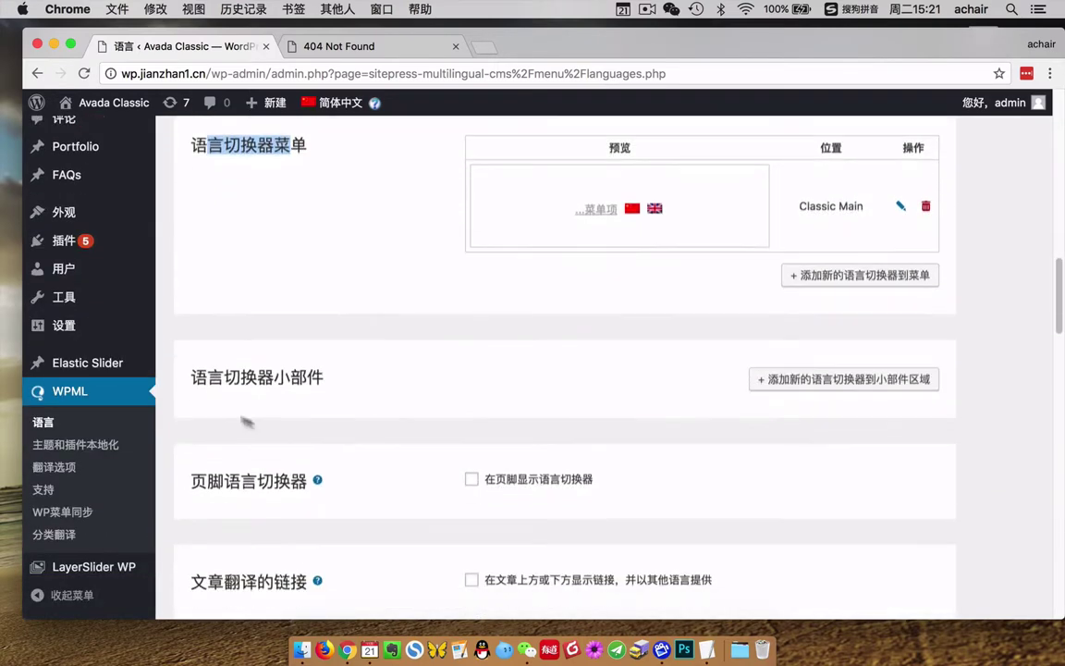
pyautogui.moveTo(191, 376); pyautogui.dragTo(319, 379)
pyautogui.scroll(-2, 297, 392)
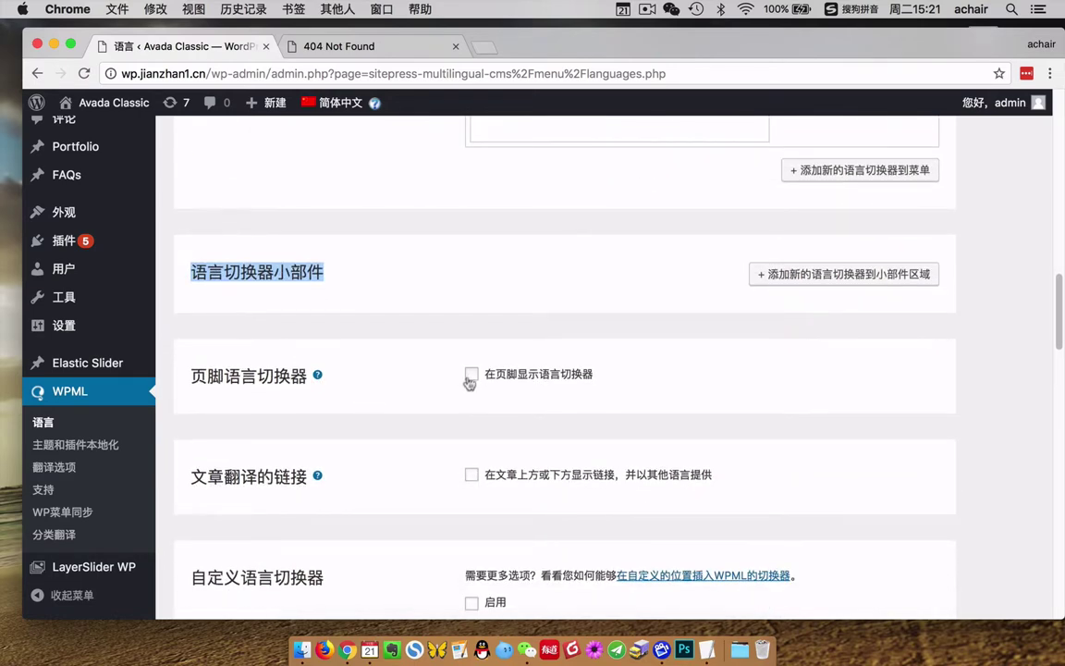
pyautogui.click(472, 374)
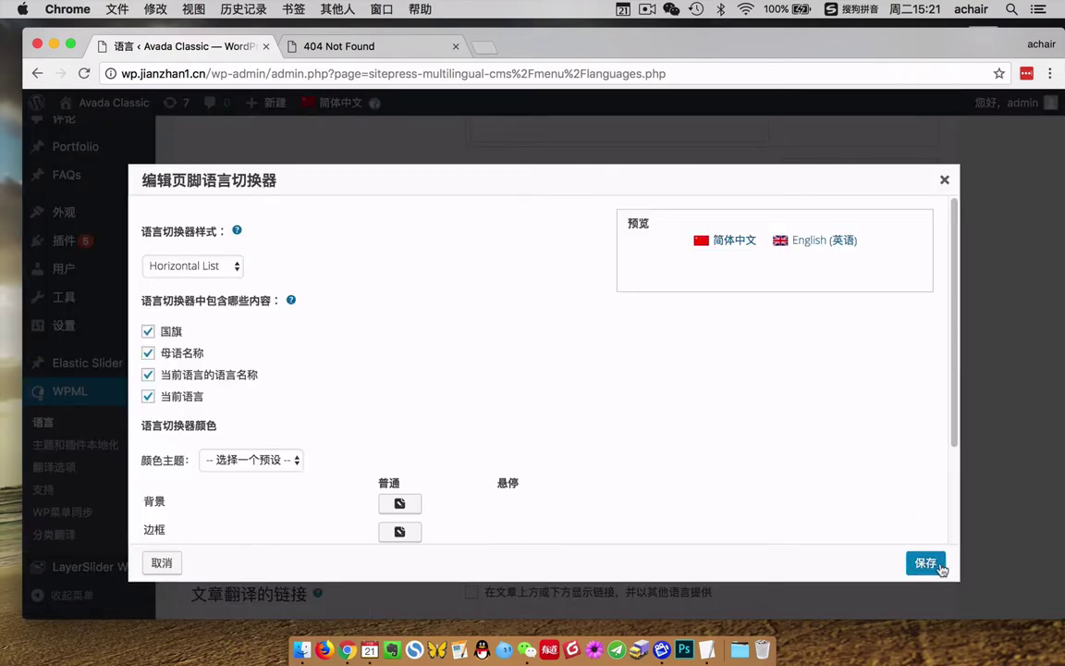
pyautogui.click(934, 566)
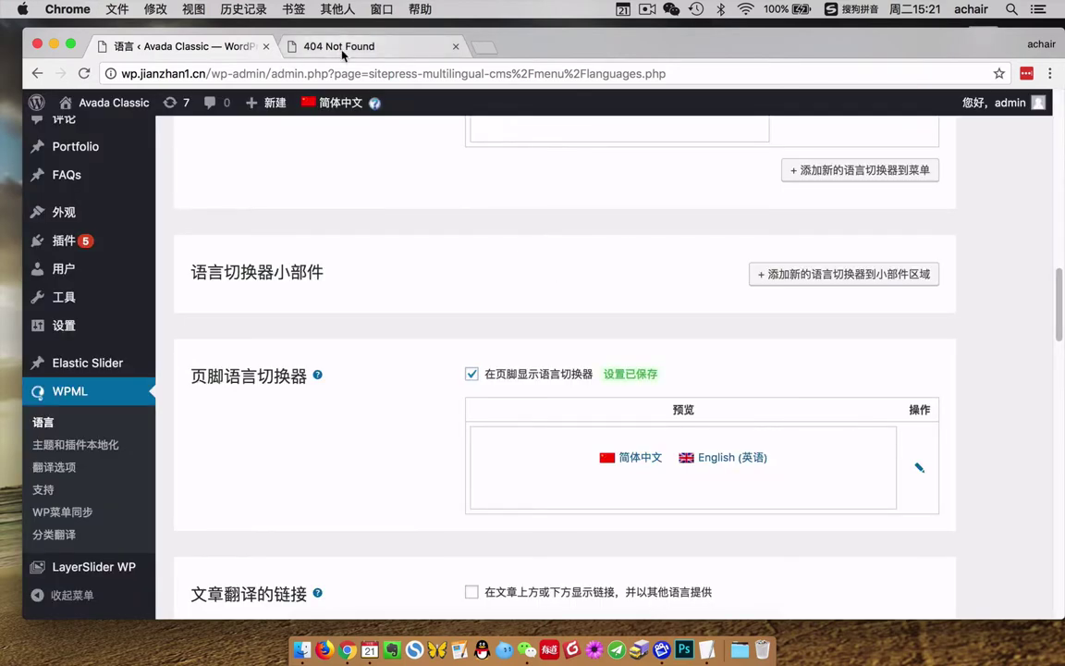
# Return to the site's front page, reload it, and check the language switcher below the footer.
pyautogui.scroll(-5, 583, 400)
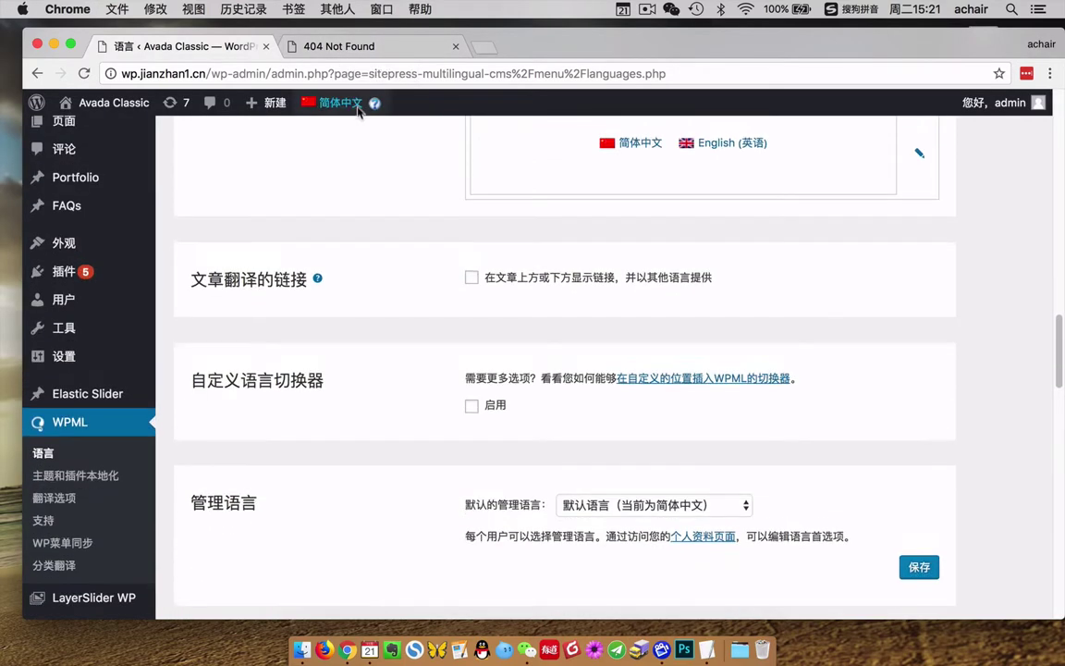
pyautogui.click(350, 51)
pyautogui.click(37, 73)
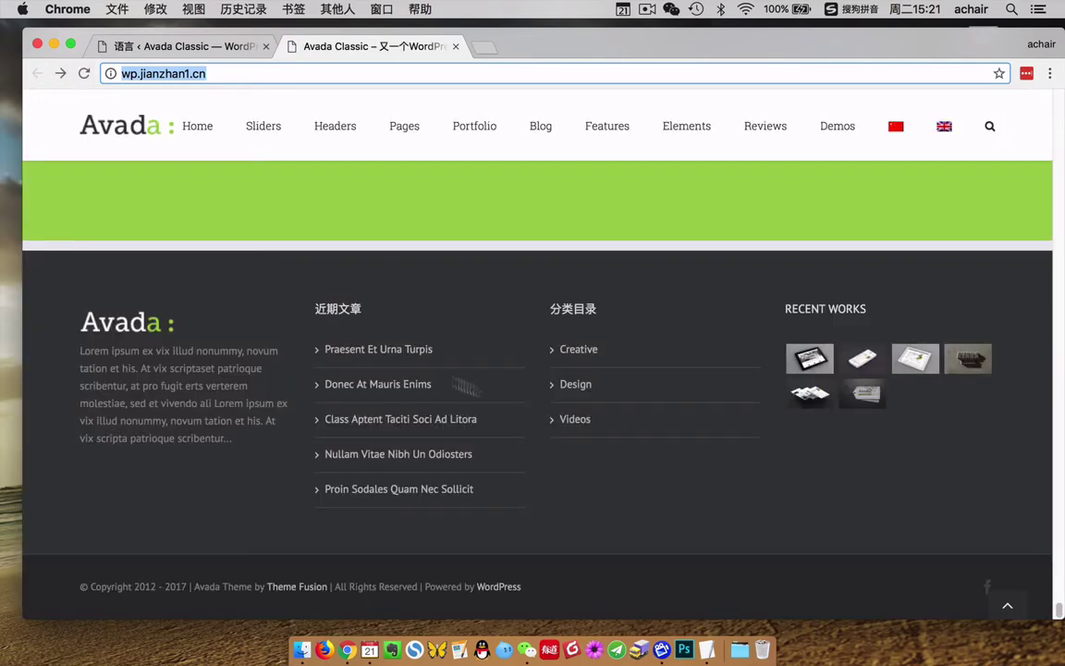
pyautogui.click(84, 73)
pyautogui.moveTo(197, 126)
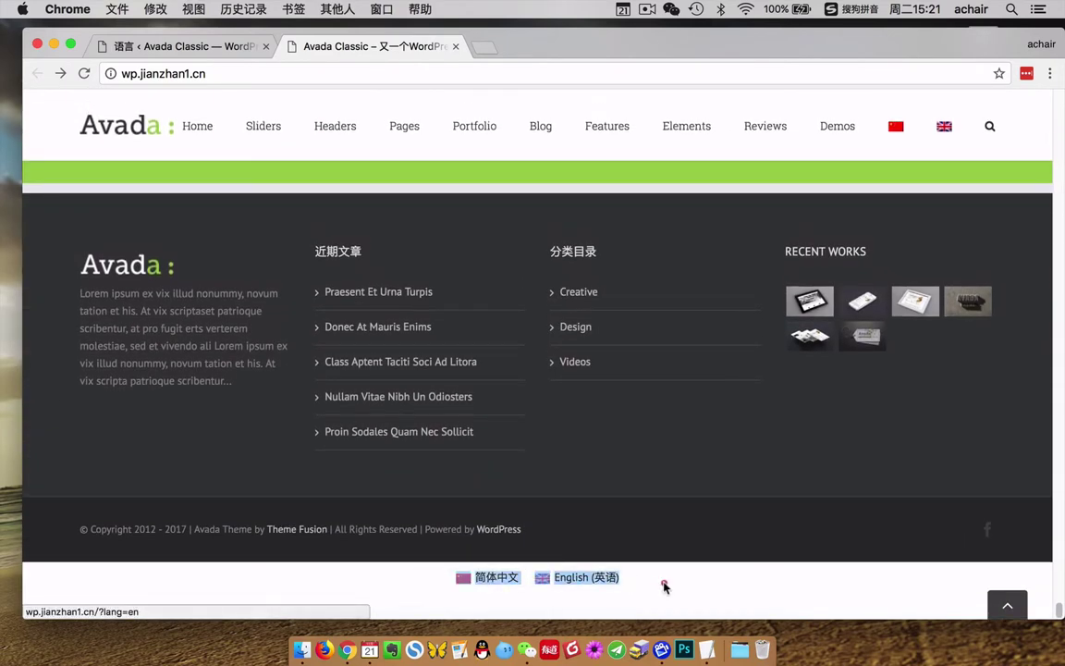
pyautogui.click(736, 581)
# Turn off 在页脚显示语言切换器 in the WPML language settings.
pyautogui.click(176, 45)
pyautogui.scroll(2, 518, 342)
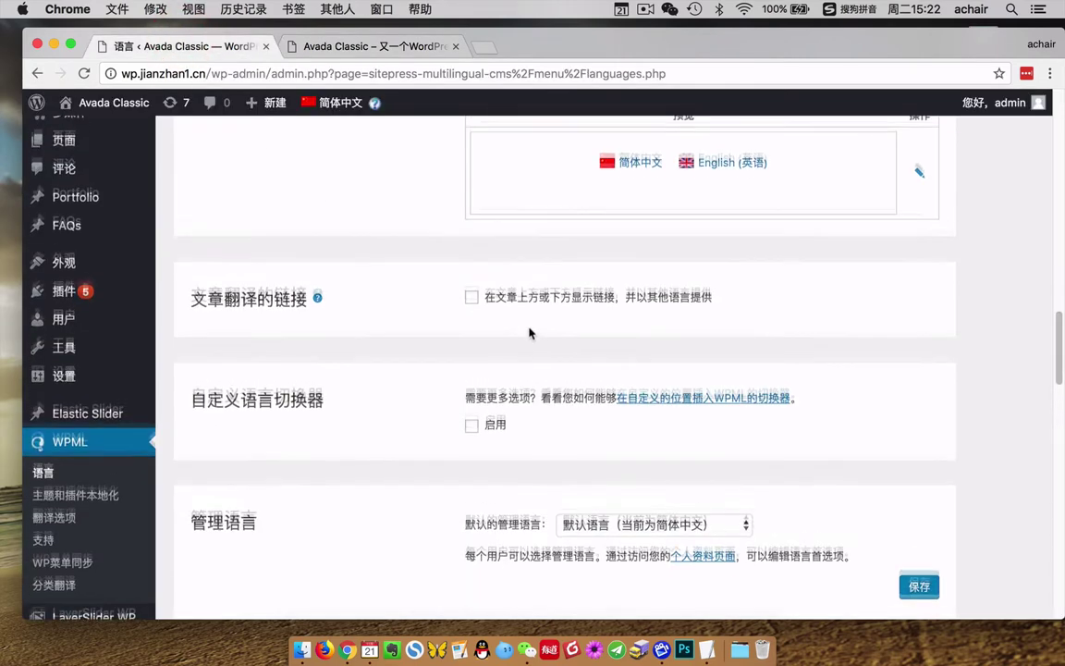
pyautogui.scroll(3, 481, 370)
pyautogui.click(472, 289)
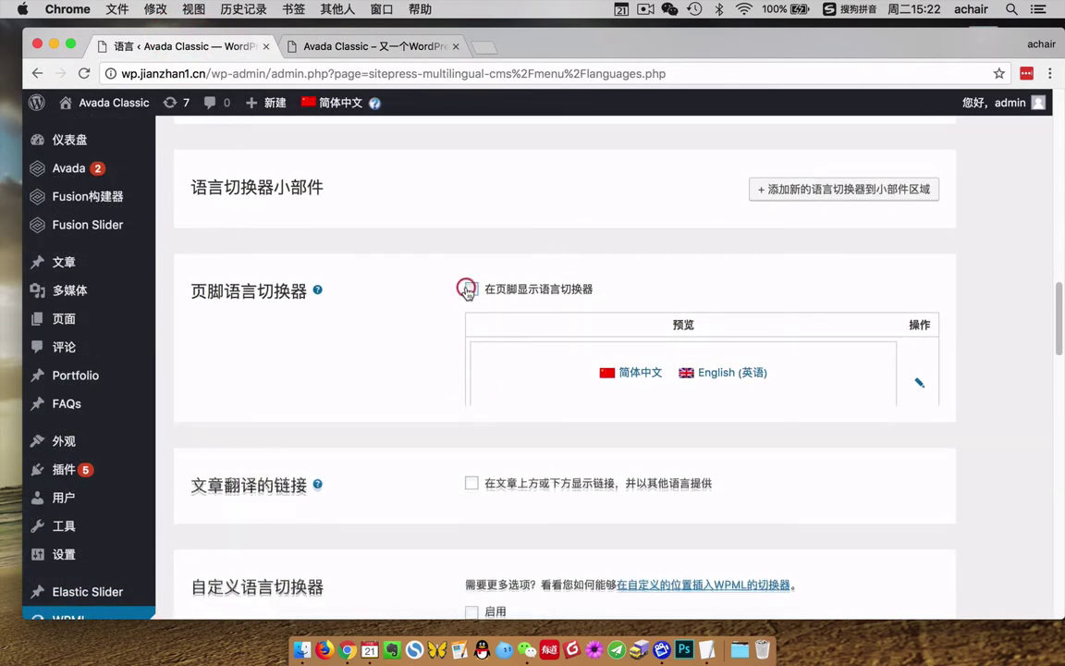